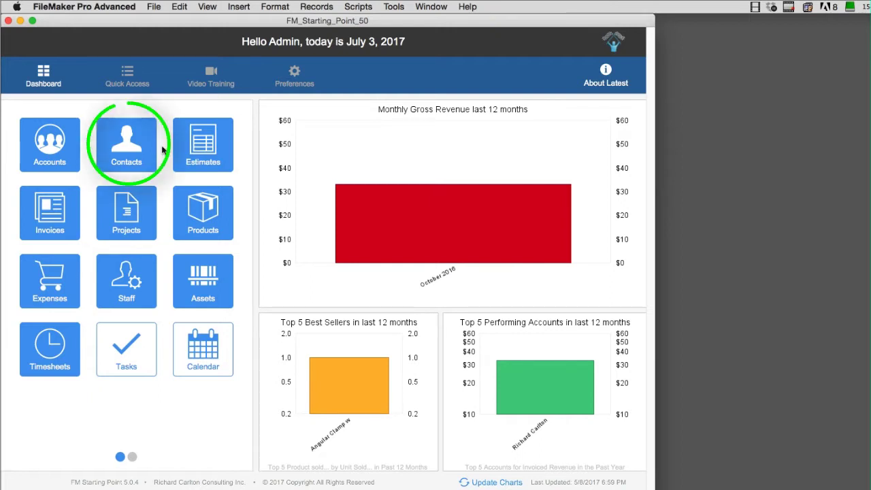
Open the Contacts detail screen, show its Estimates tab and switch the layout to editing
left_click(136, 147)
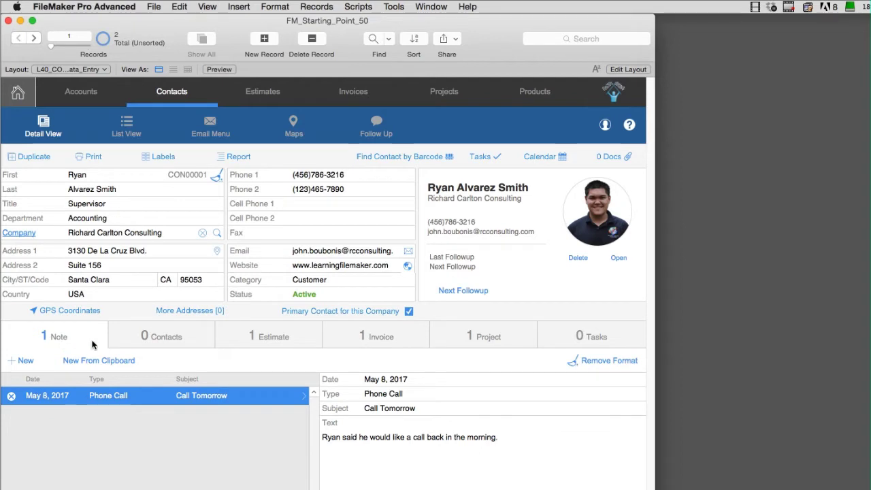
left_click(132, 337)
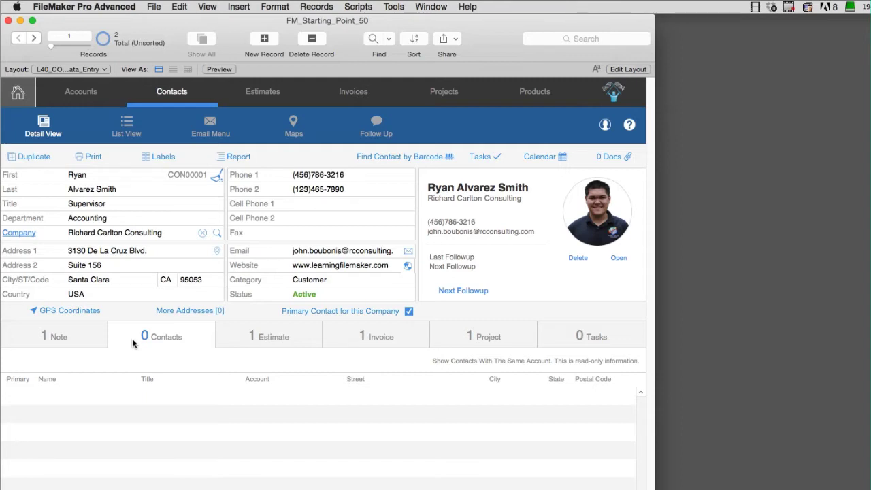
left_click(320, 342)
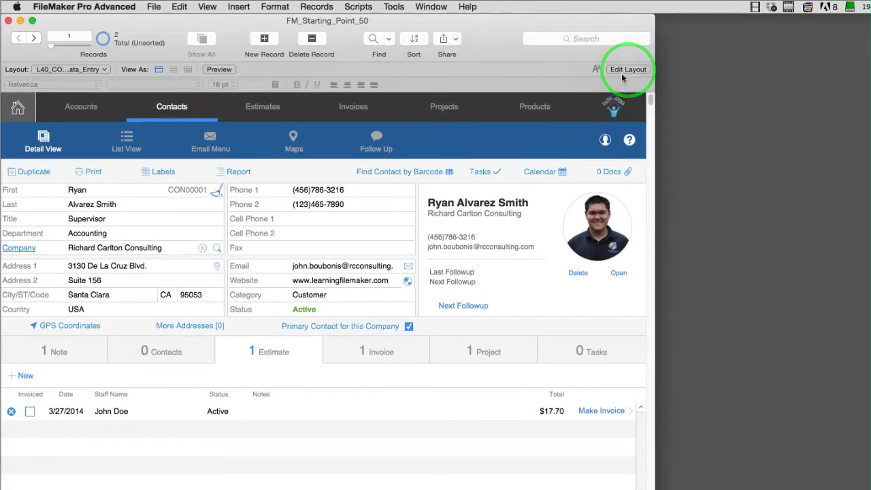
left_click(627, 70)
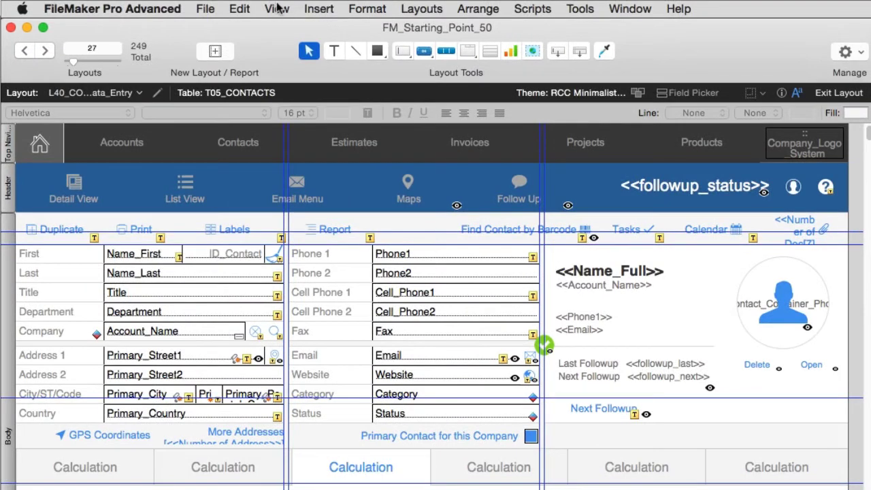
left_click(269, 8)
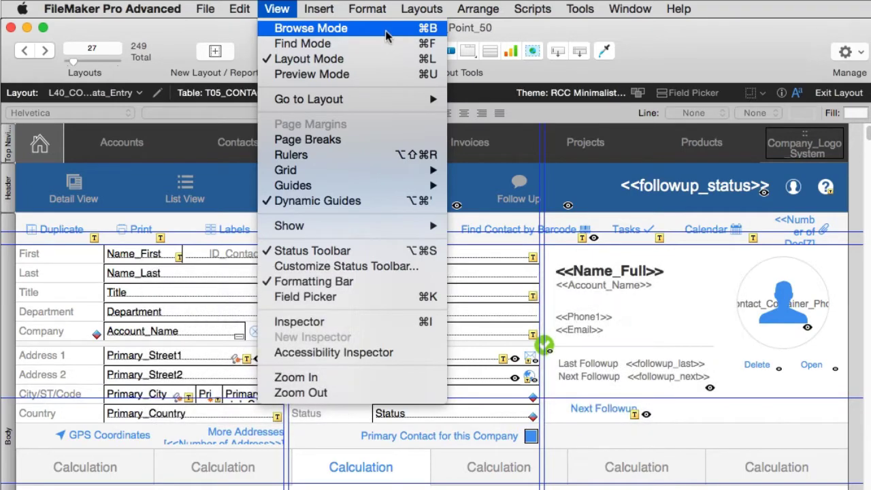
left_click(477, 23)
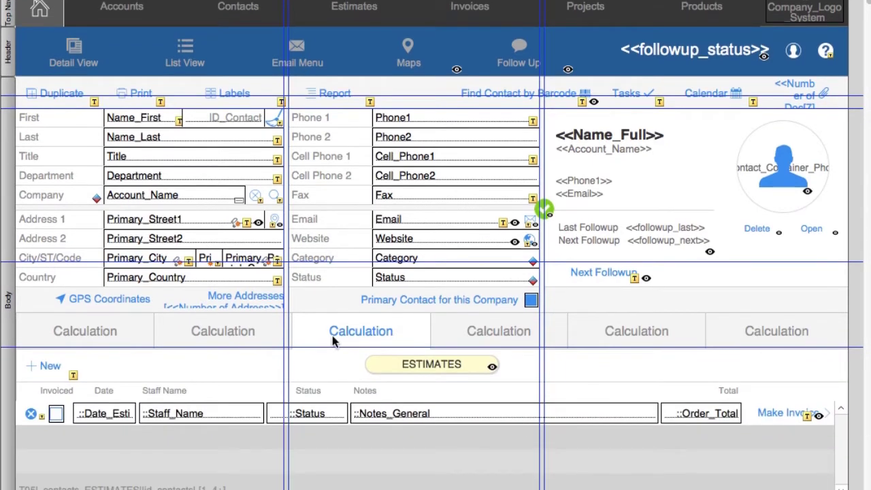
Rename the Estimates tab of the Contacts layout's tab control as "Survey"
left_click(332, 335)
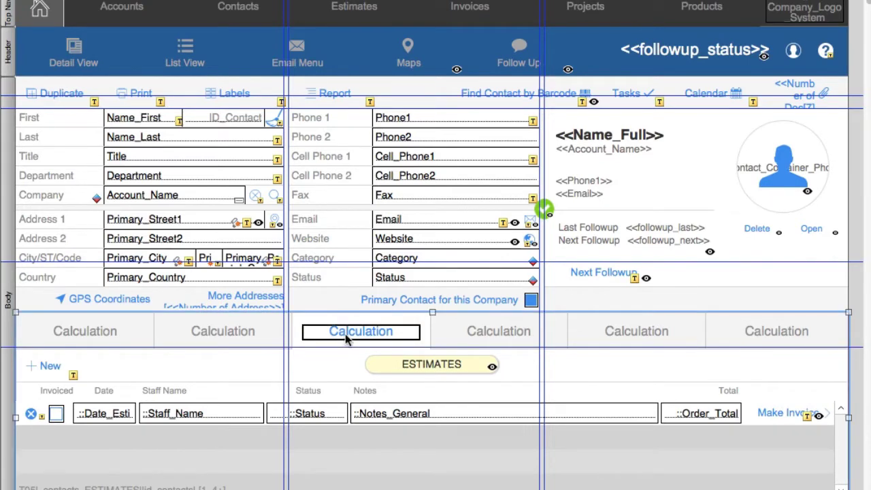
double_click(345, 333)
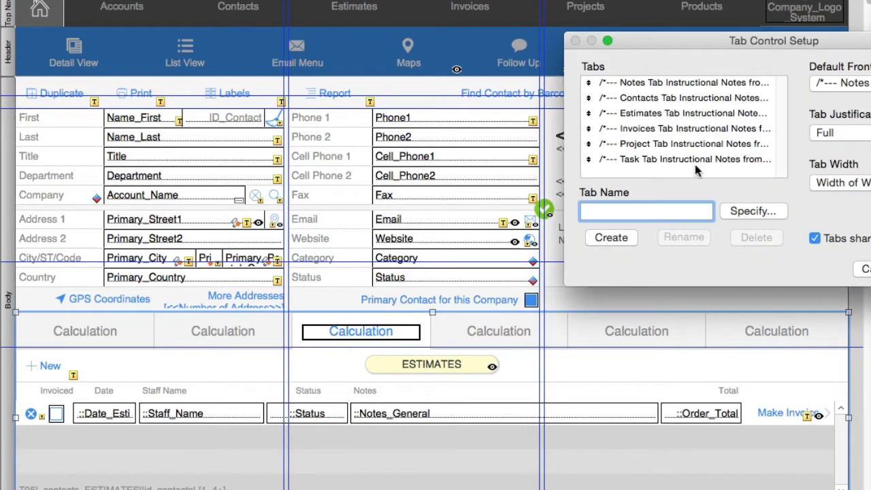
left_click_drag(702, 46, 526, 120)
left_click(507, 185)
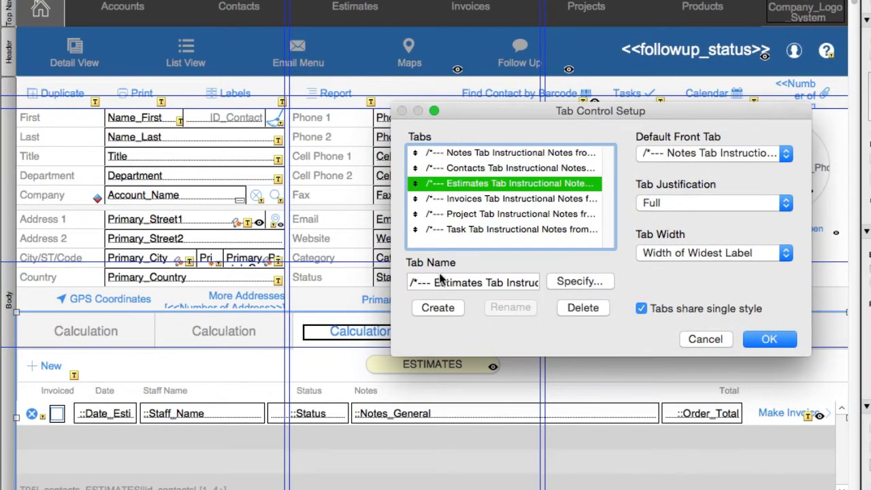
double_click(441, 281)
triple_click(441, 281)
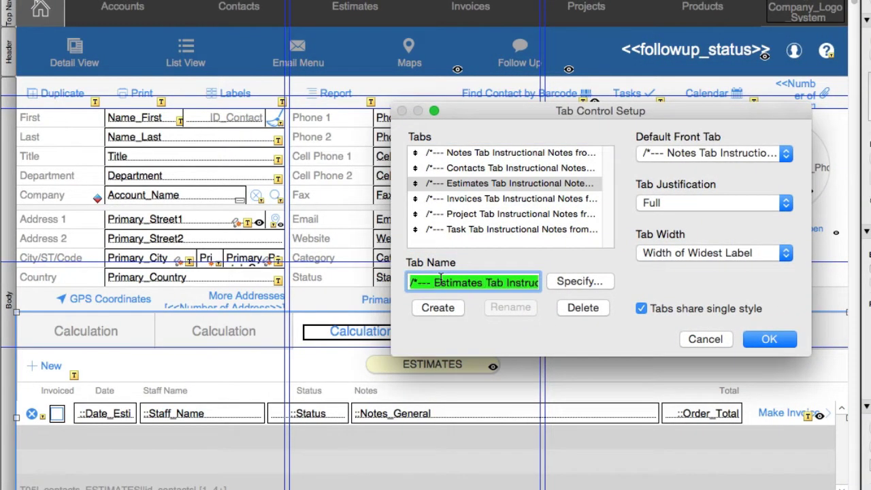
type("\"Survey\"")
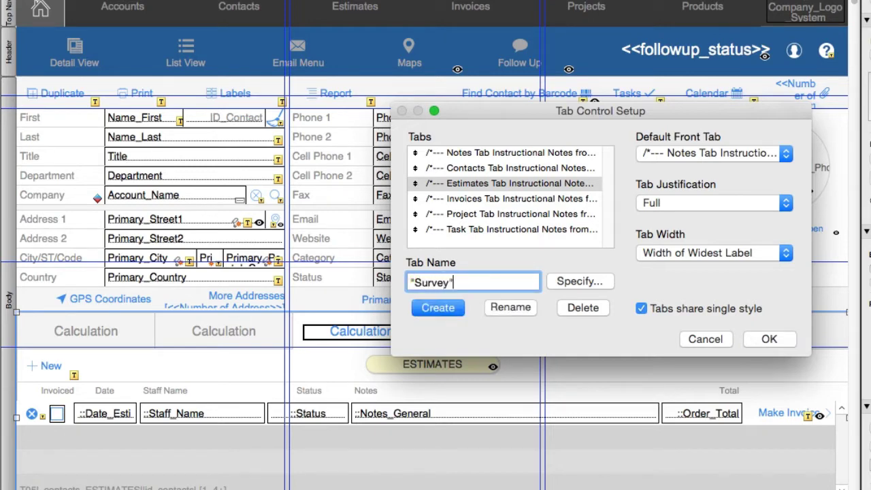
left_click(527, 312)
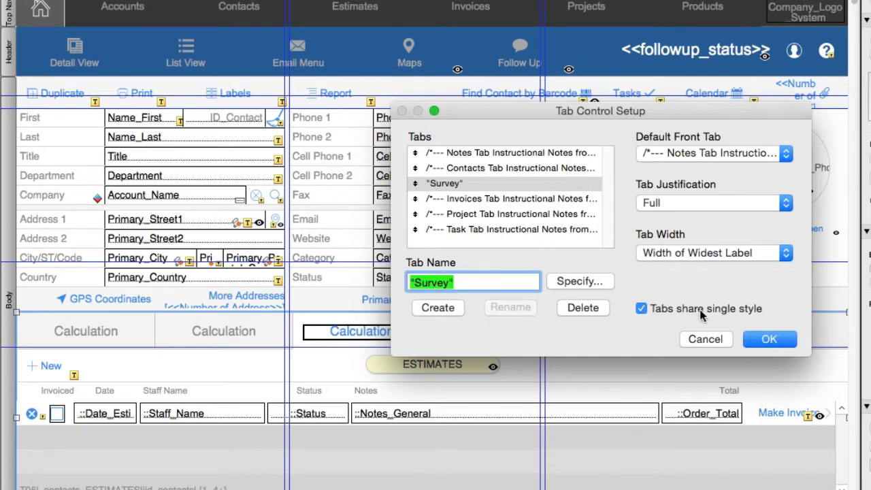
left_click(765, 340)
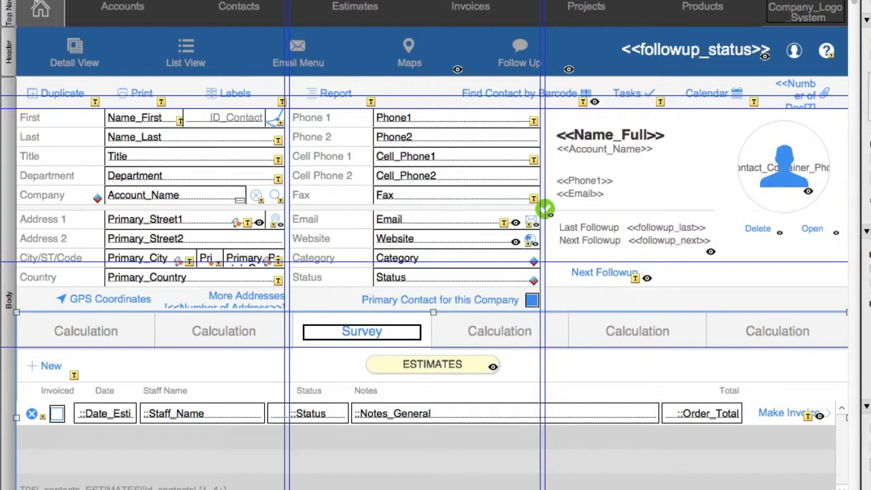
Move the "Survey" tab to the first place in the tab control and make it the default front tab
double_click(365, 338)
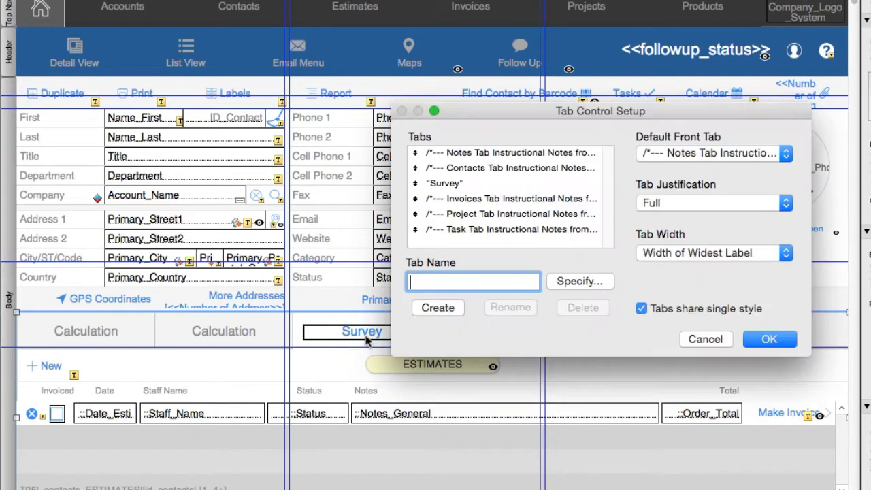
left_click(449, 185)
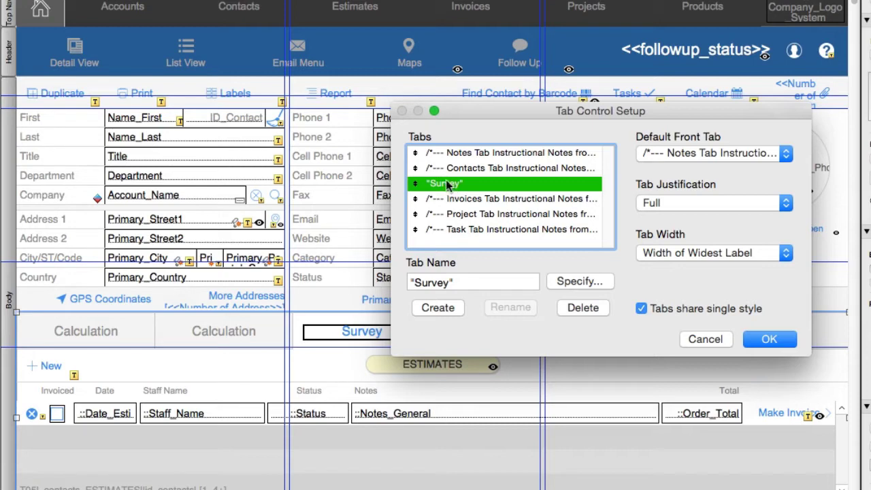
left_click_drag(445, 176, 445, 146)
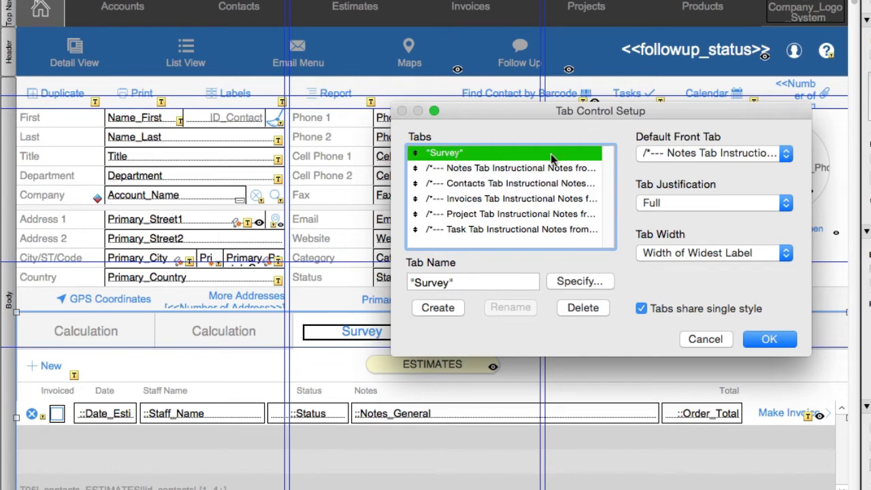
left_click(665, 151)
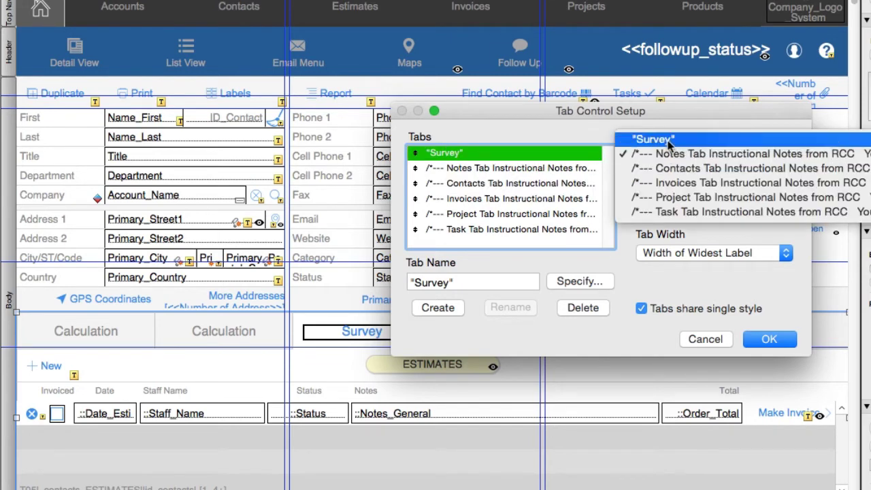
left_click(669, 141)
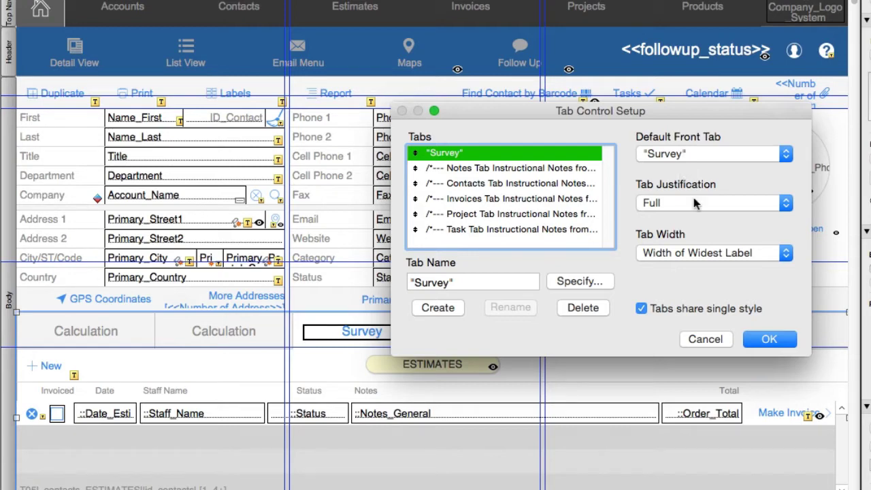
left_click(751, 338)
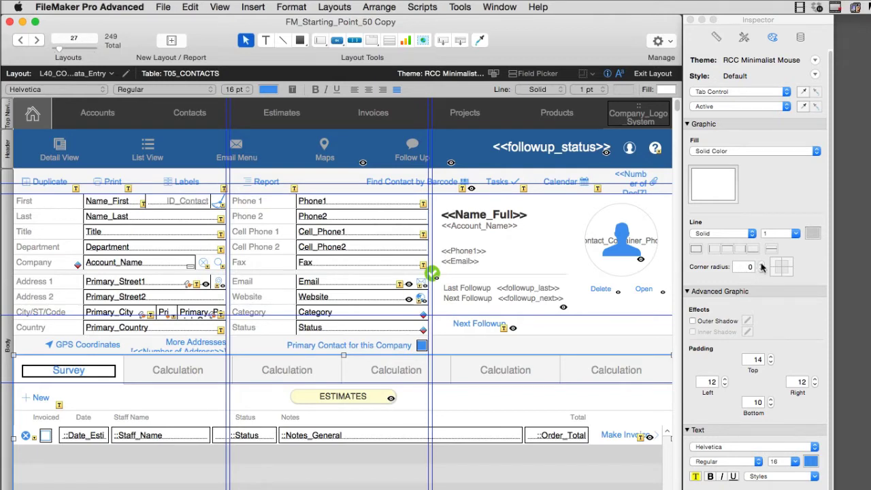
left_click(761, 265)
left_click(760, 269)
key("ctrl+super+f")
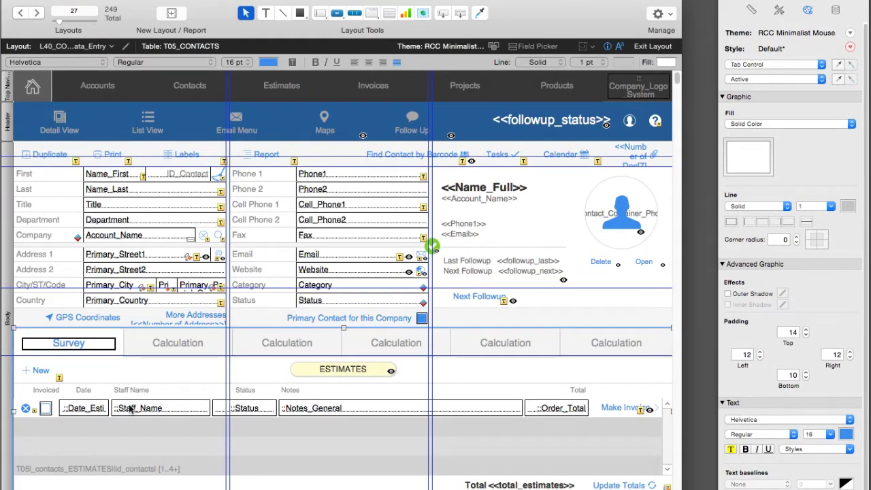
Delete the estimates portal, its row objects, the New button and the column headings from the Survey tab
left_click(242, 408)
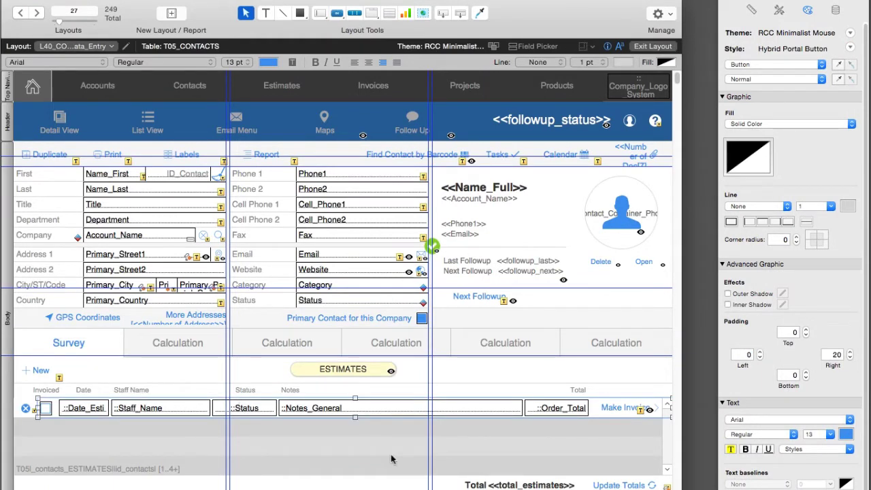
left_click(650, 475, "shift")
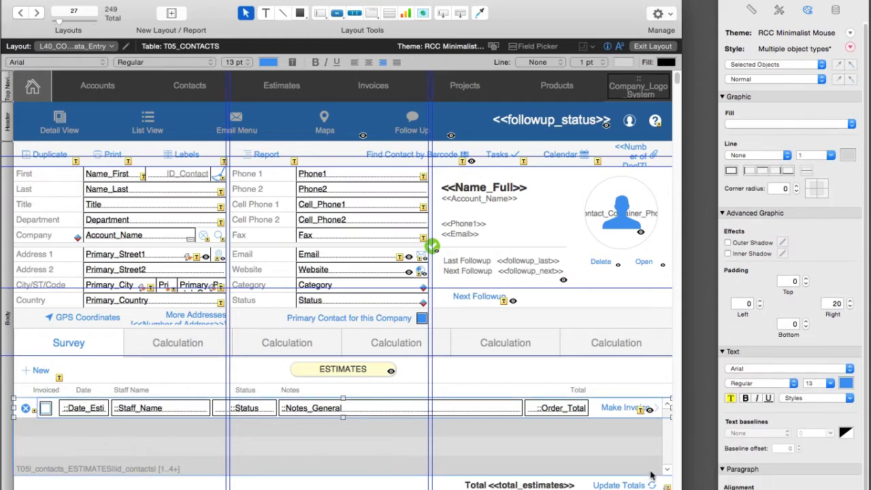
left_click(207, 379)
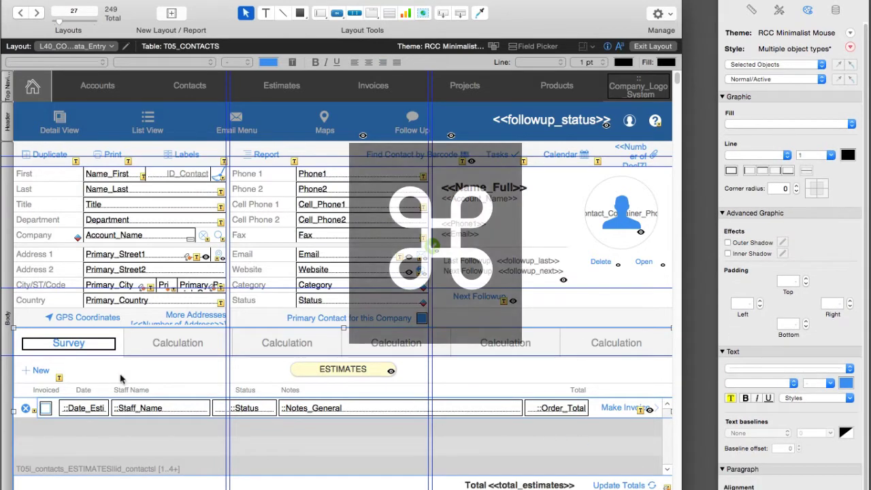
left_click(38, 374, "super")
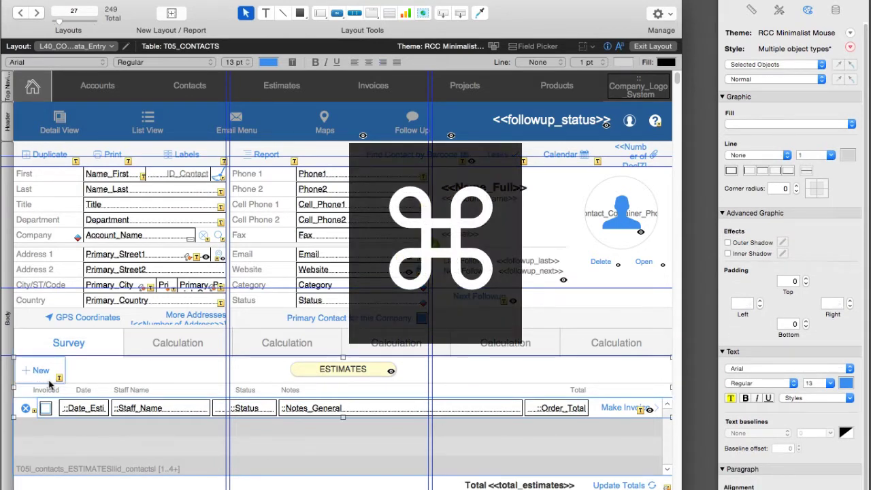
left_click(51, 388, "super")
left_click(83, 389, "super")
left_click(145, 390, "super")
left_click(244, 391, "super")
left_click(287, 393, "super")
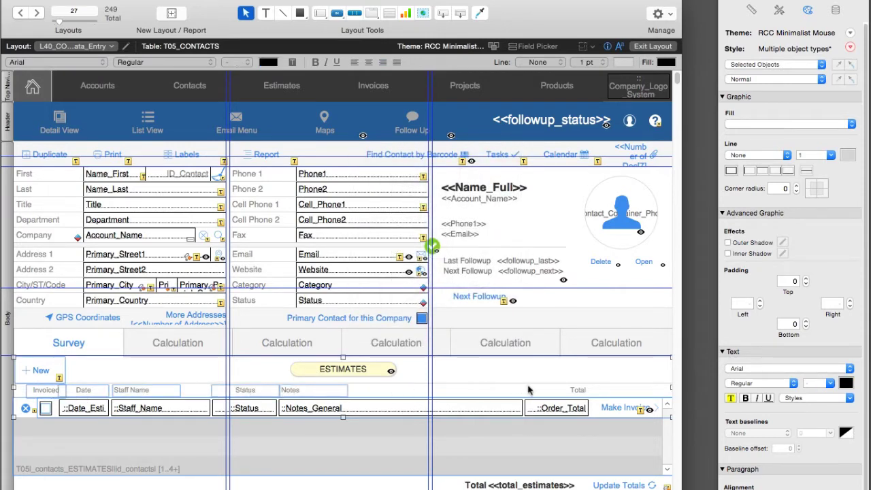
left_click(576, 391, "super")
key("Delete")
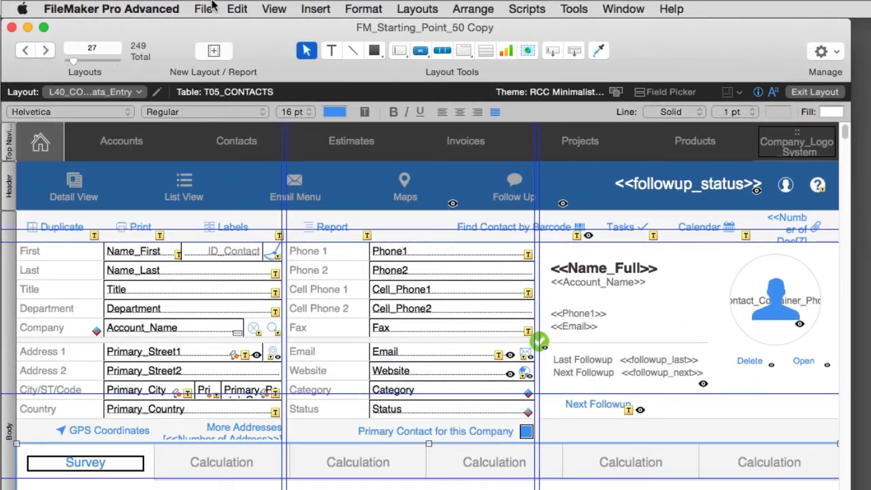
Create a text field named Survey_Question1 in the CON_Contacts table of the database
left_click(208, 9)
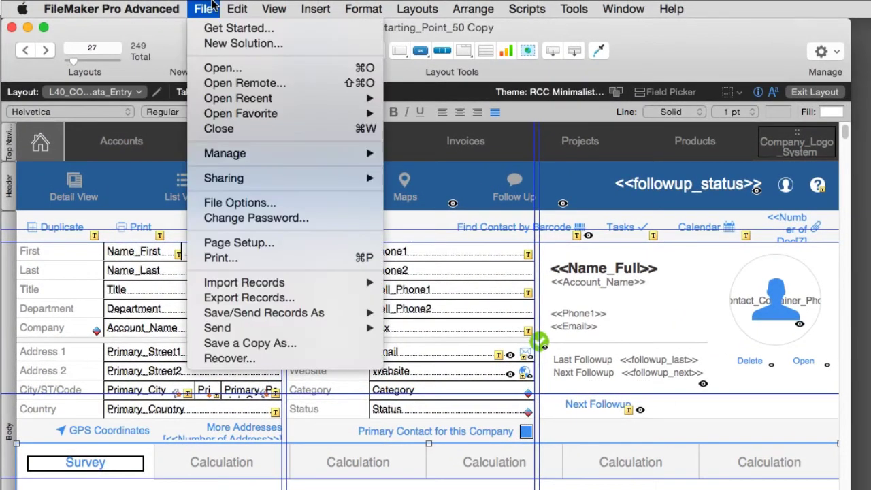
mouse_move(279, 153)
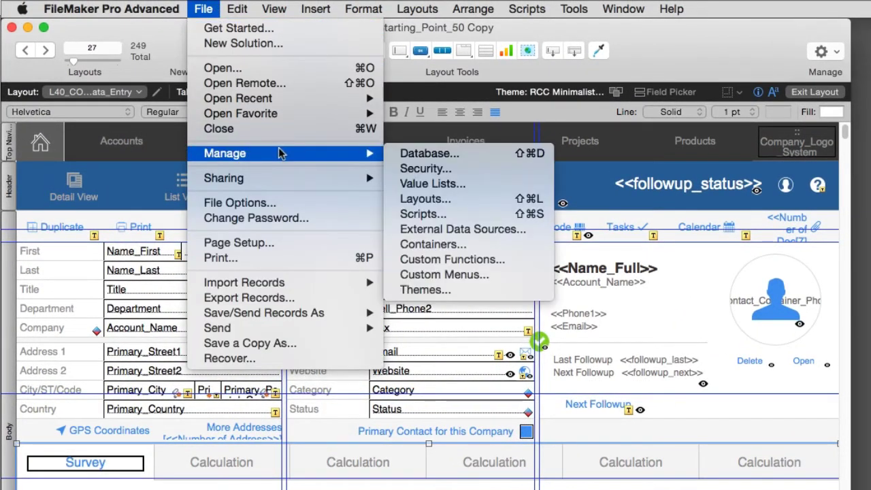
left_click(420, 154)
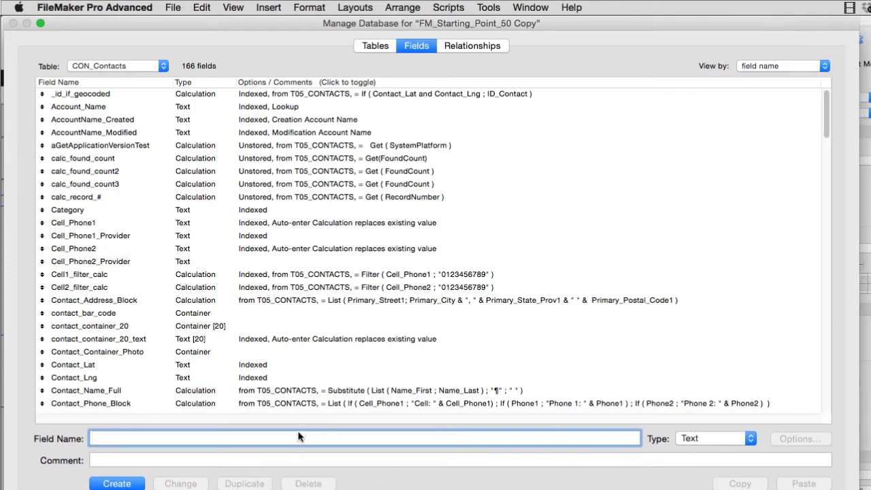
type("Survey")
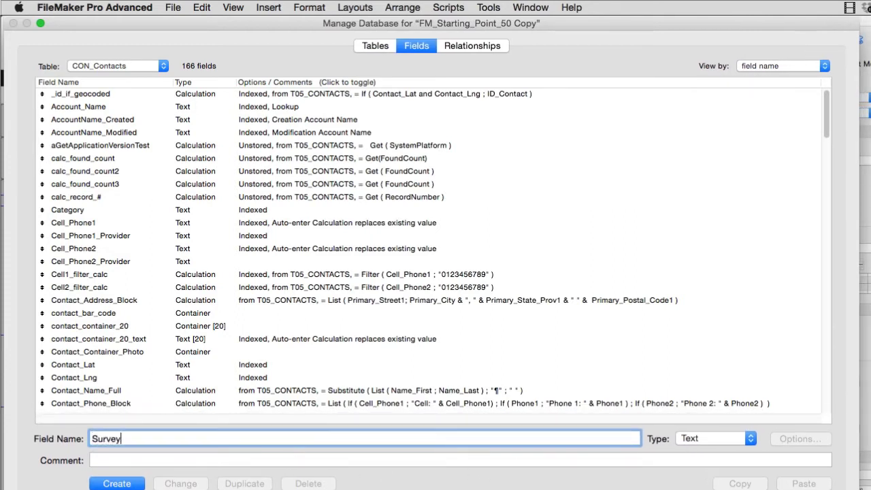
type("_Question1")
left_click(139, 483)
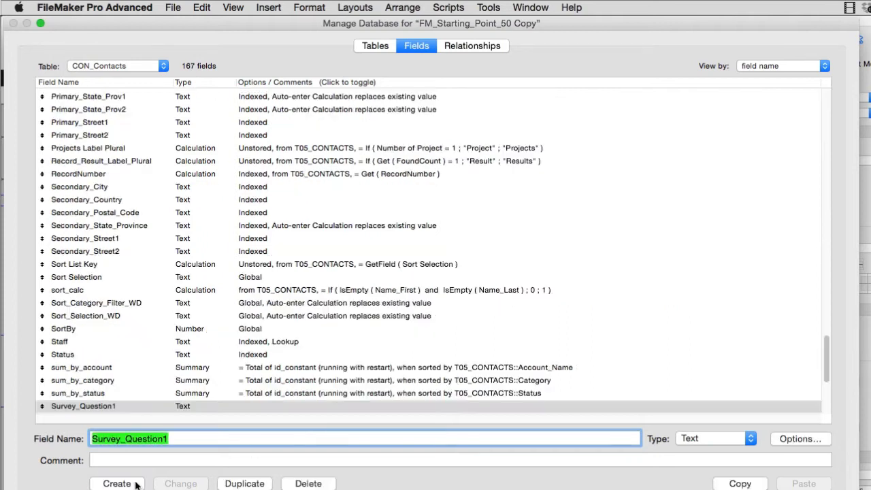
Create two more text fields in CON_Contacts, named Survey_Question2 and Survey_Question3
left_click(172, 440)
key("BackSpace")
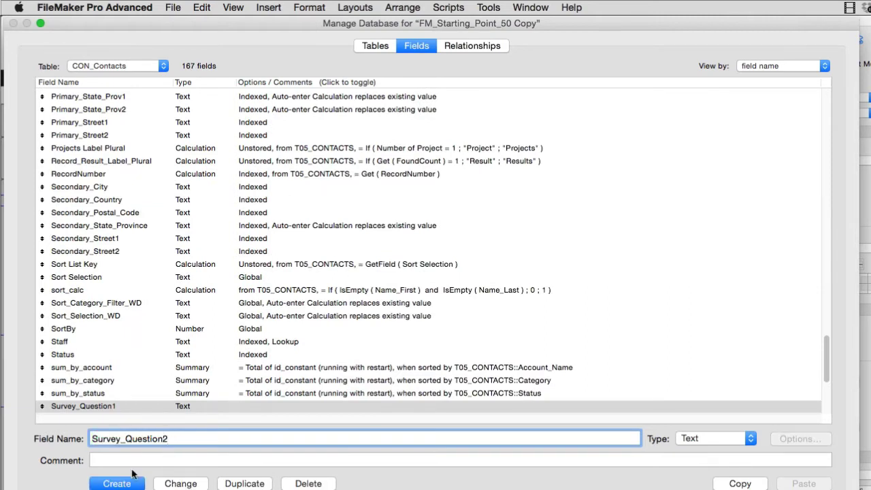
left_click(134, 482)
left_click(178, 439)
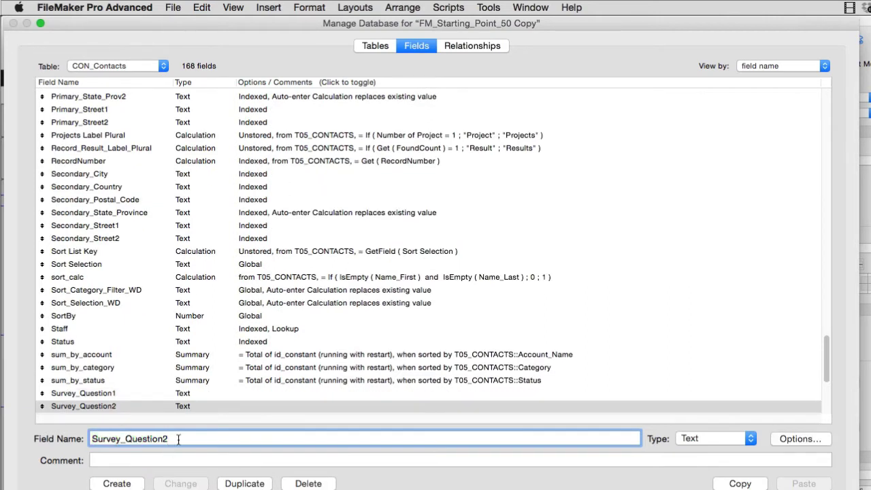
key("BackSpace")
type("3")
key("Return")
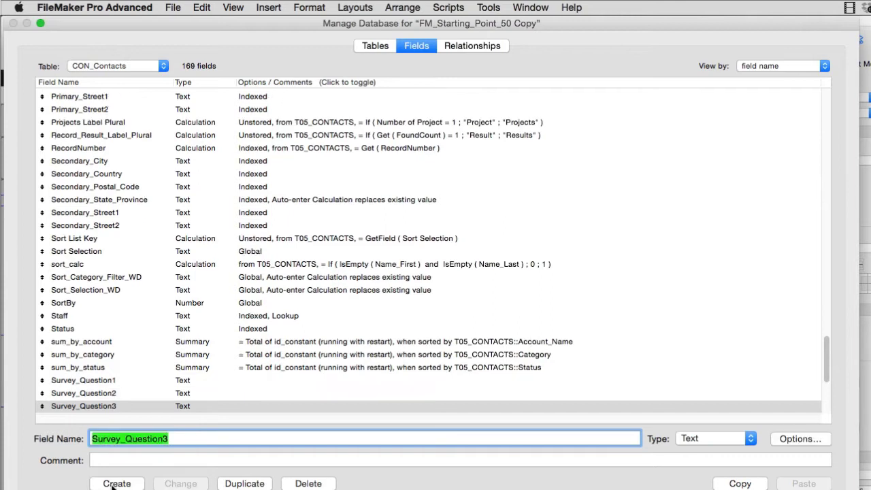
Create a fourth text field named Survey_Question4 in CON_Contacts and save the database changes
left_click(169, 439)
key("BackSpace")
type("4")
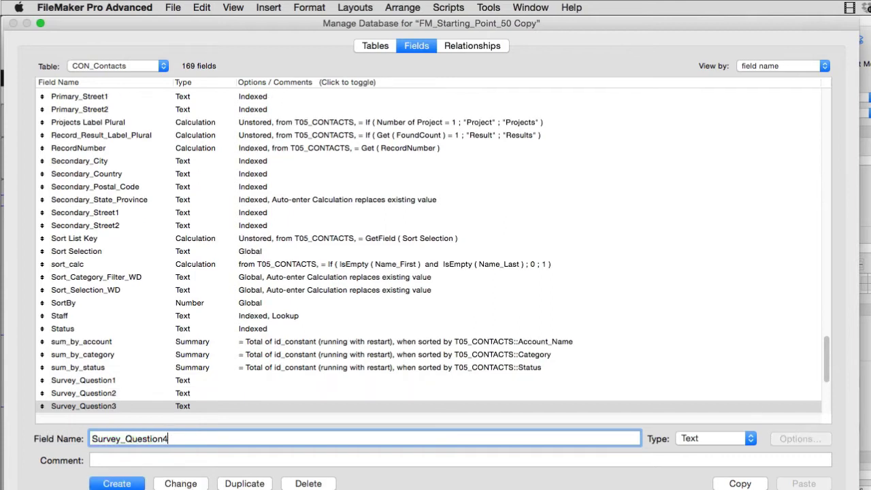
left_click(139, 483)
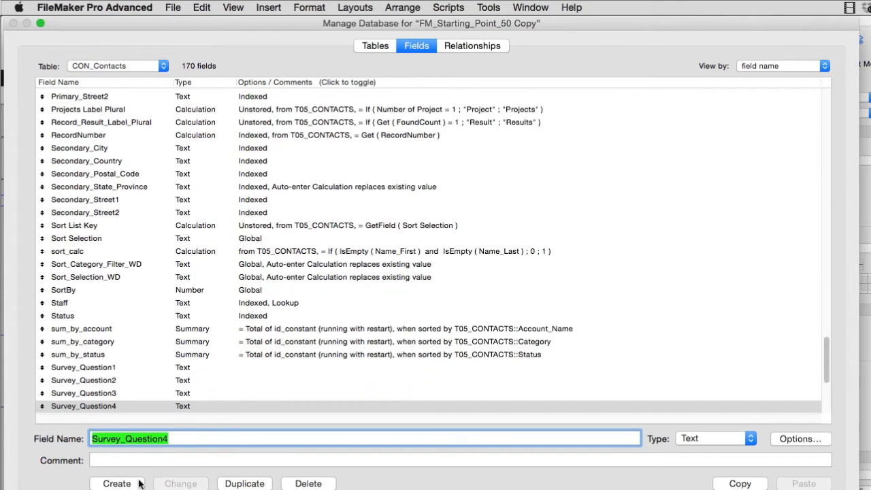
left_click(195, 438)
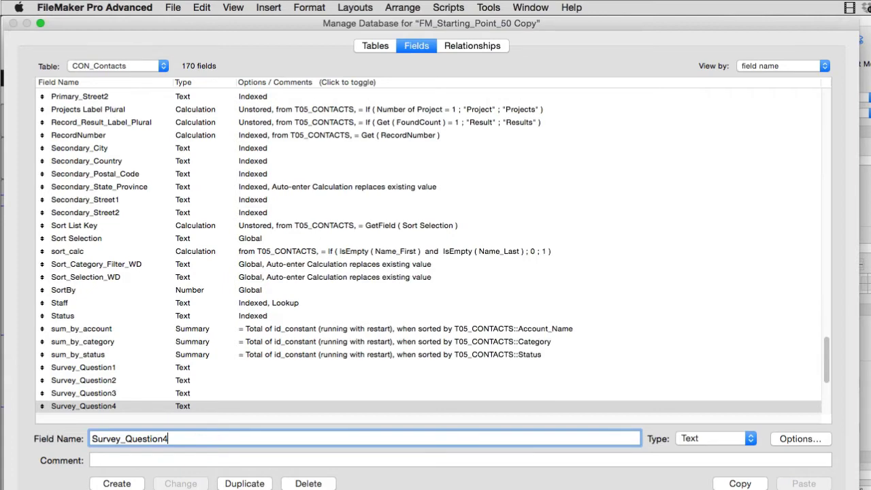
key("Return")
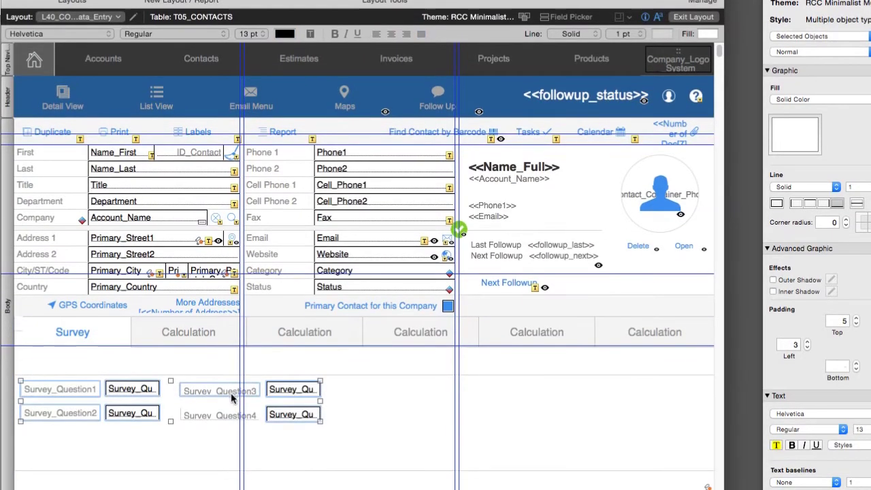
Arrange the four survey fields with their labels in a single column on the Survey tab, with questions 3 and 4 below 1 and 2
left_click_drag(230, 421, 305, 404)
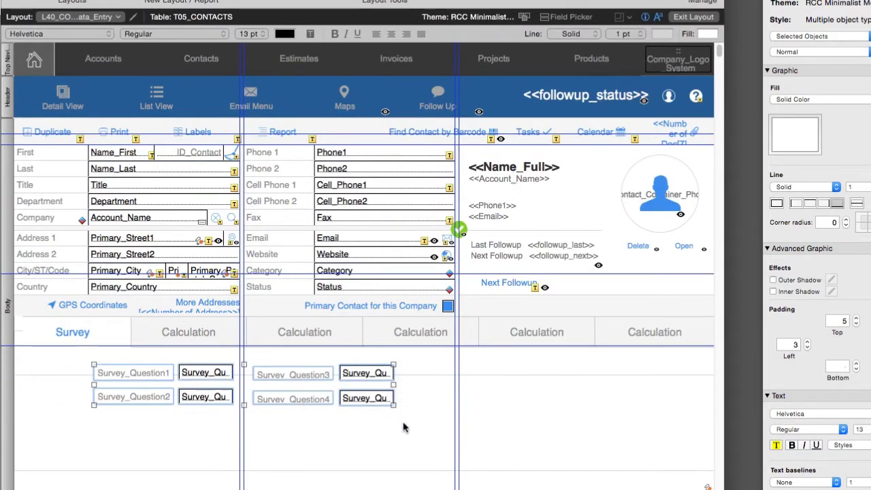
left_click(402, 423)
left_click(289, 405)
left_click(305, 380, "shift")
left_click(350, 378, "shift")
left_click(354, 401, "shift")
left_click_drag(305, 408, 196, 448)
left_click(354, 432)
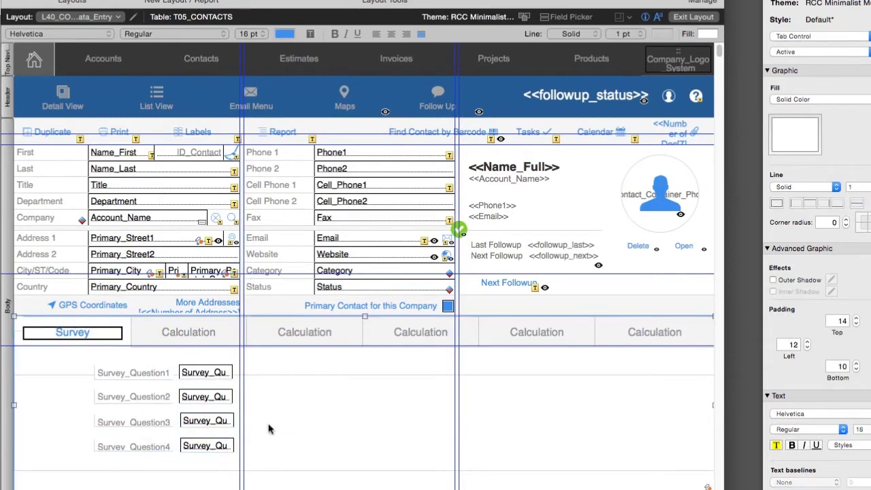
Change the Survey_Question1 label text to "How many Pets in the Household" and widen the label towards the tab's left edge
left_click(163, 373)
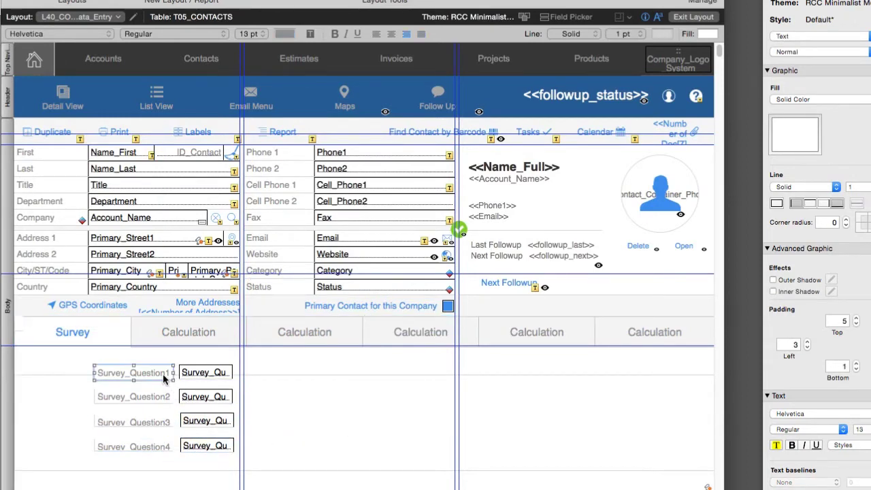
left_click(166, 373)
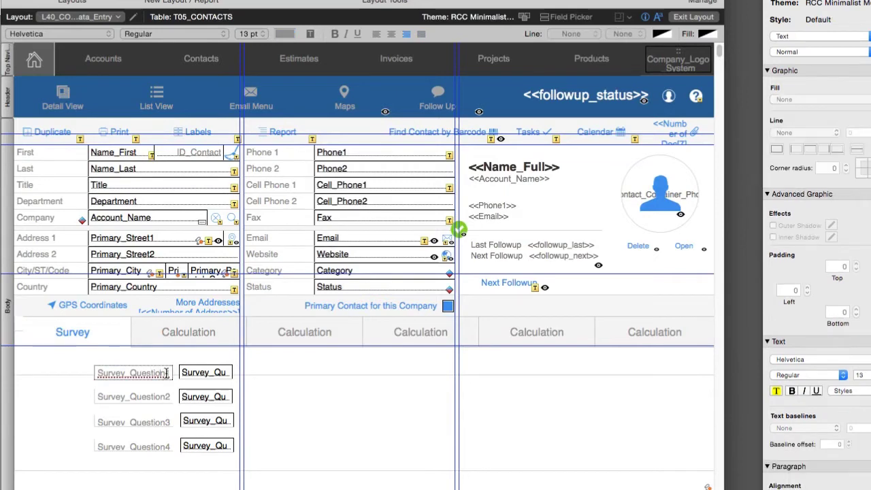
double_click(166, 373)
type("Ho")
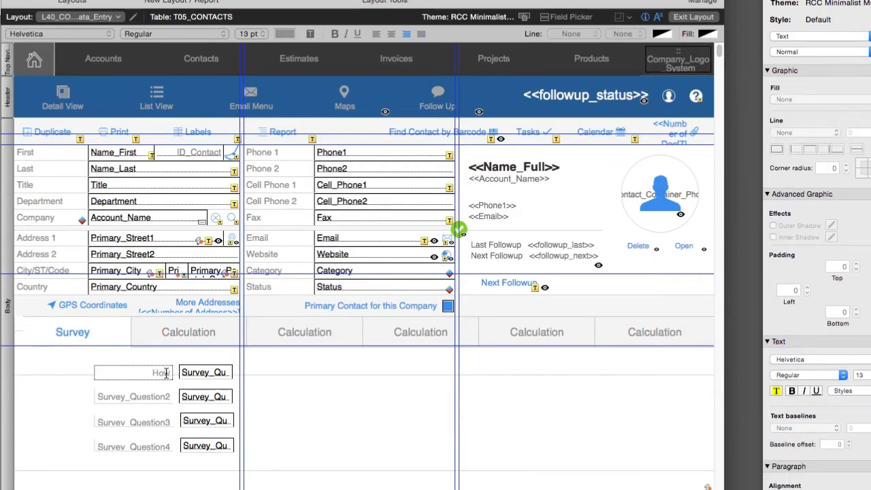
type("w many Pets i")
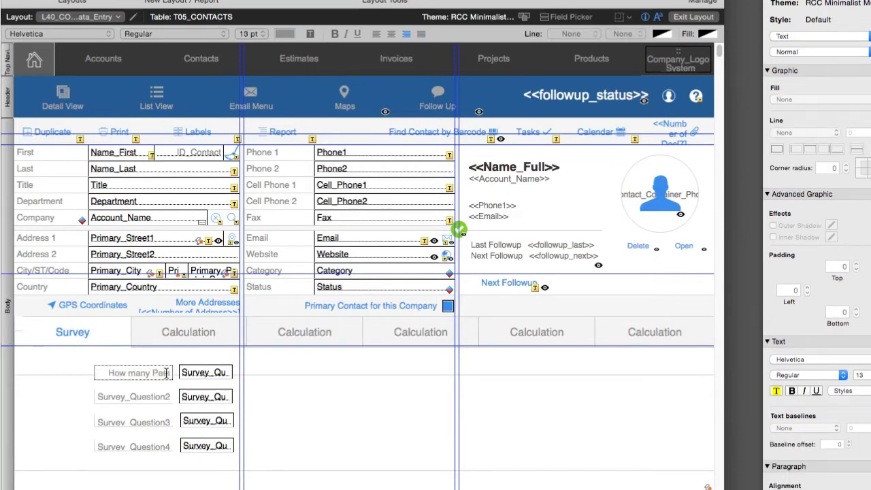
type("n the House")
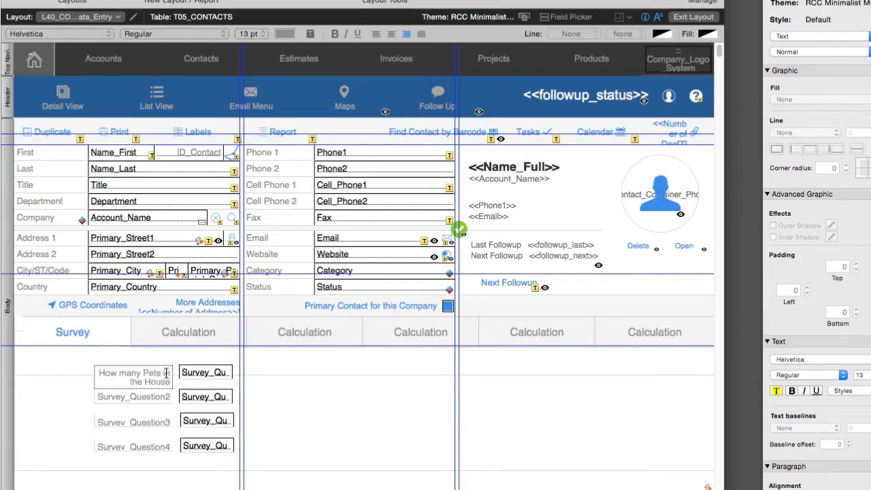
type("hold")
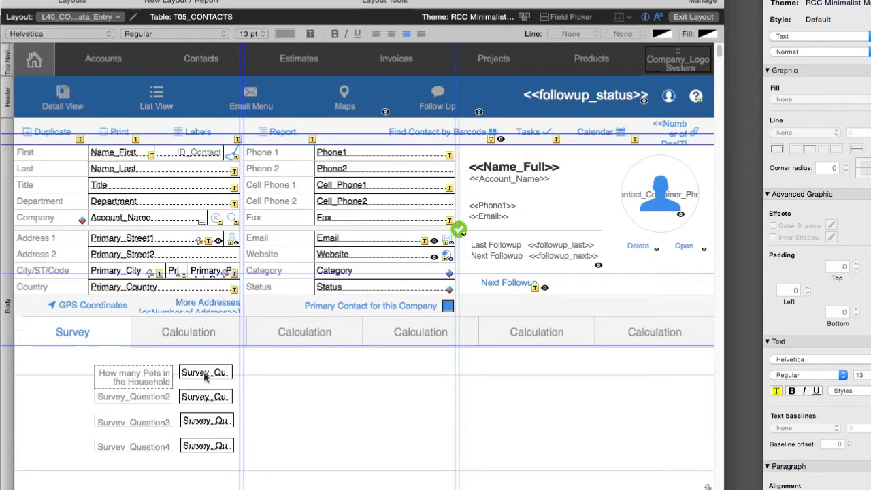
left_click(96, 374)
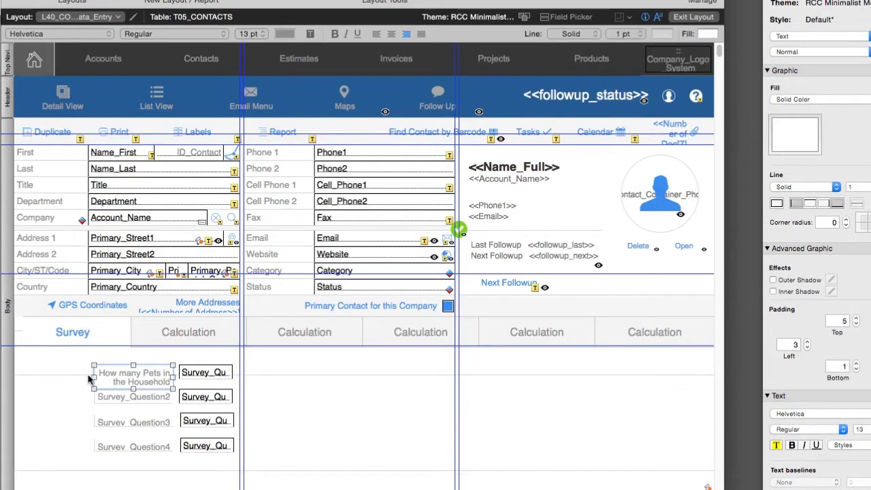
left_click_drag(93, 377, 26, 378)
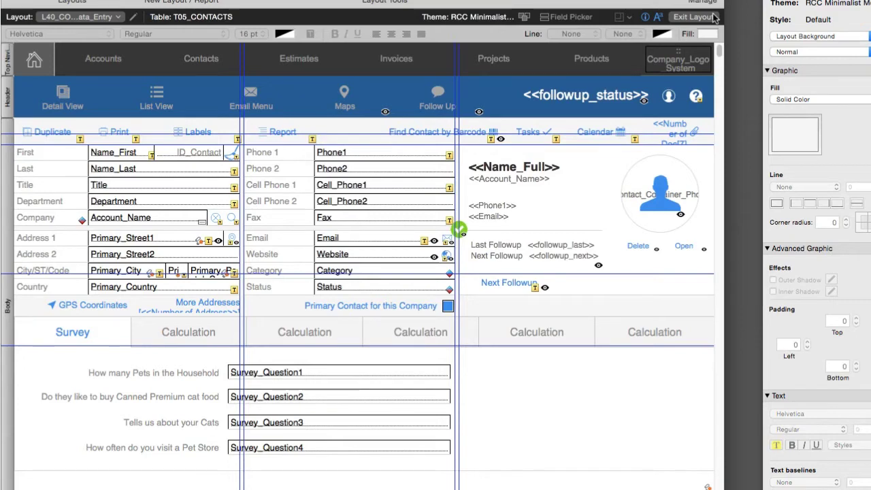
Leave layout editing and answer the contact's survey with 4 pets in the household and Yes for canned premium cat food
left_click(713, 18)
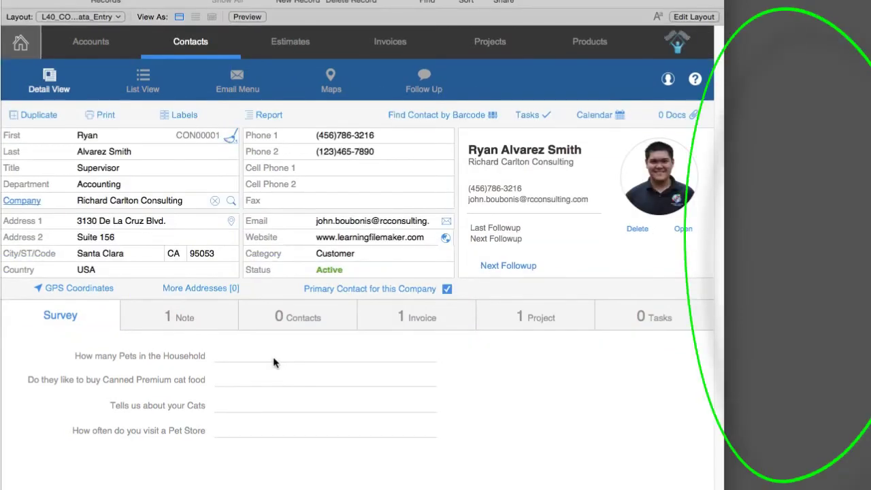
left_click(273, 358)
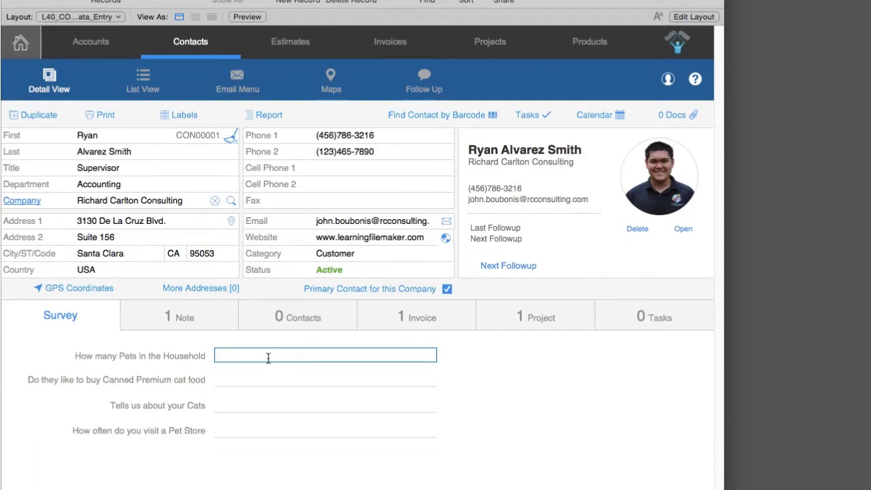
type("4")
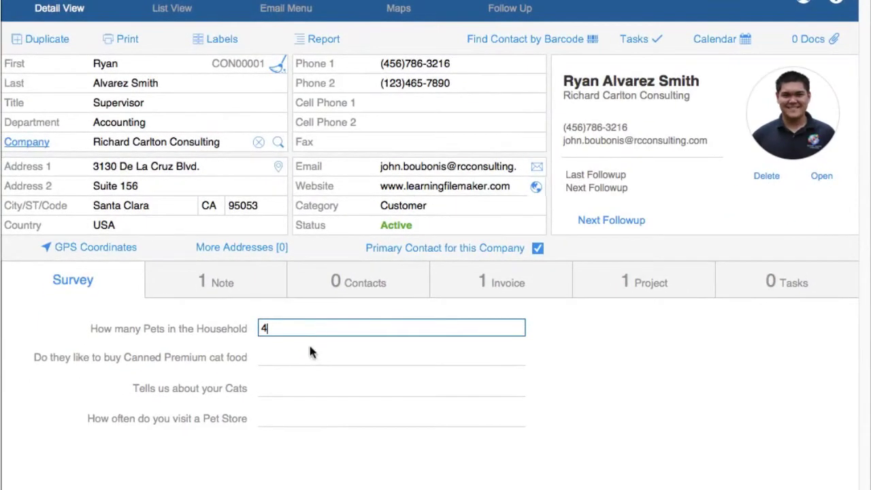
left_click(305, 355)
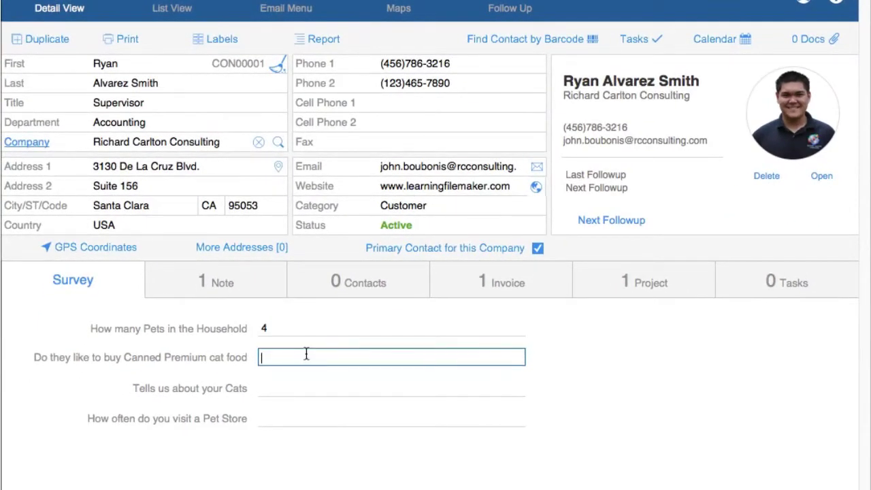
type("Yes")
Fill the "Tells us about your Cats" answer with filler text long enough to wrap onto a second line and leave the field
left_click(292, 386)
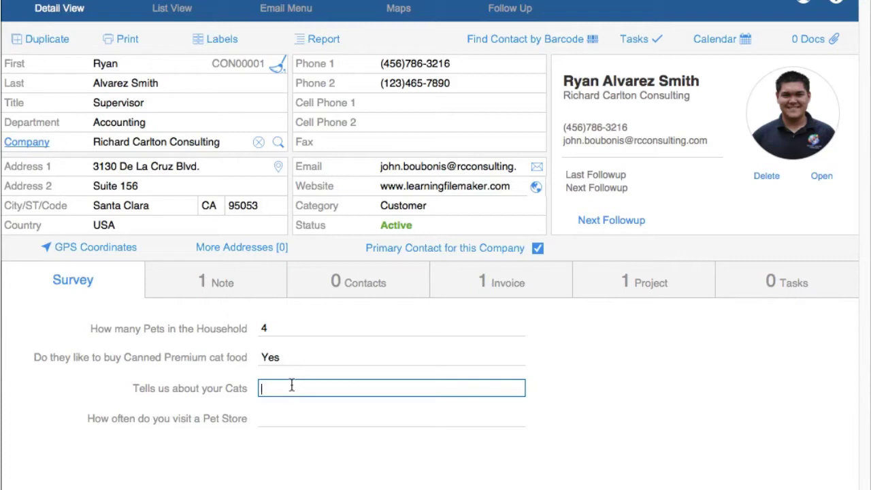
type("dasldk;lfjliwj")
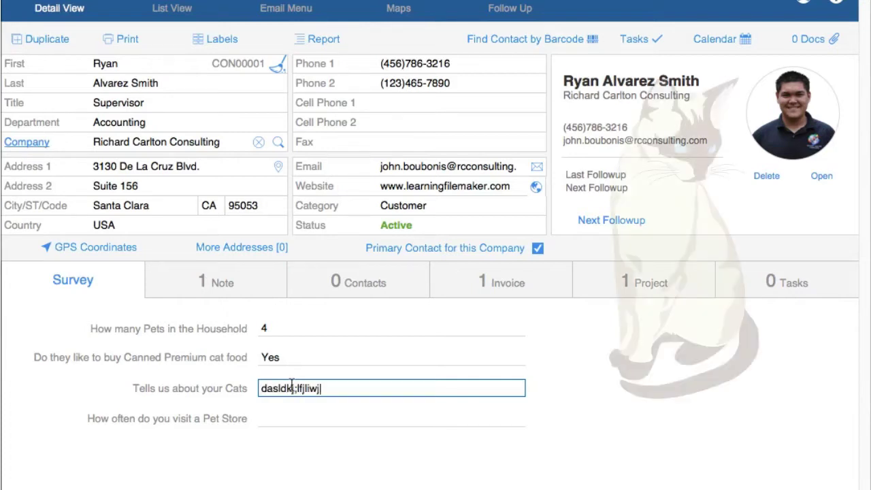
type("fkjddkjkj ")
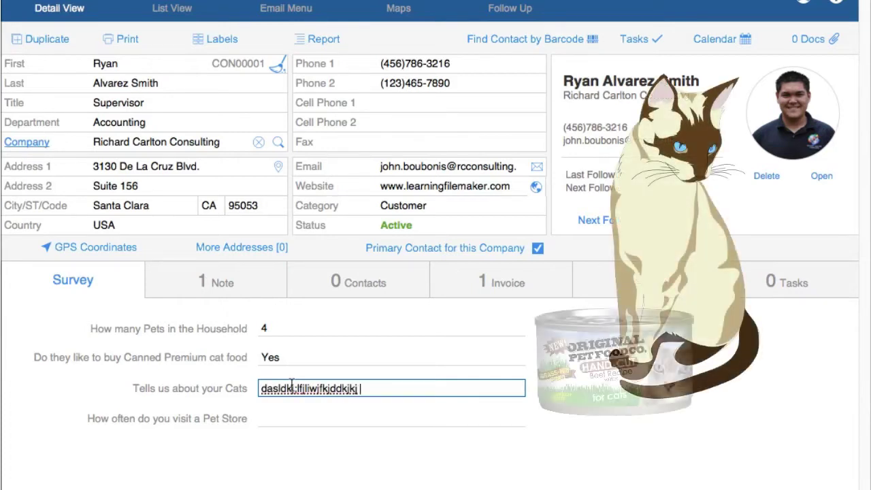
type("qwersorog")
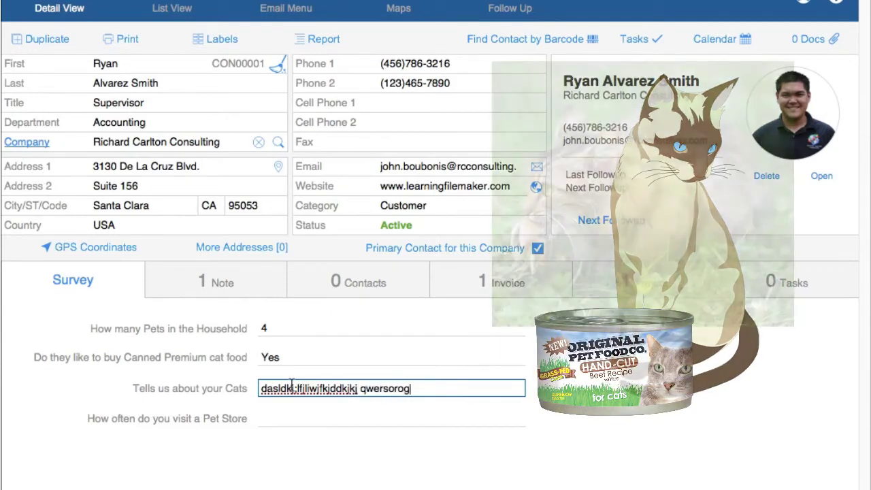
type("mm")
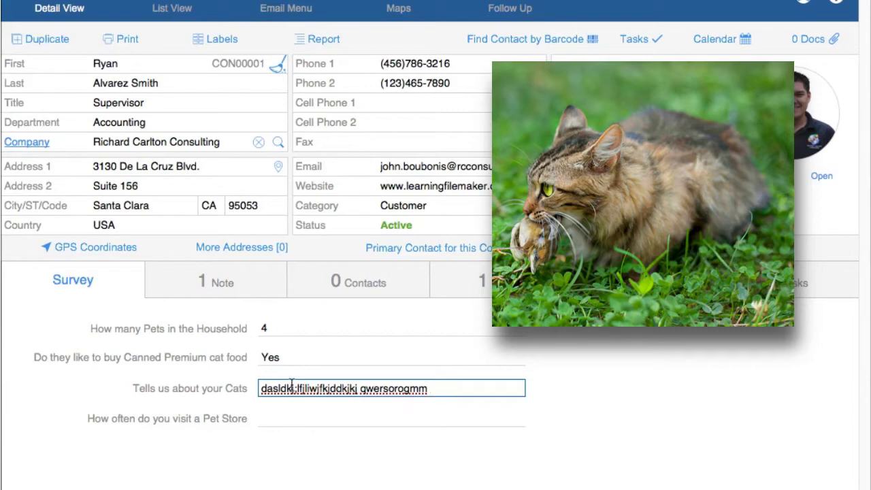
type(" feilalnfkdsnsss ttes")
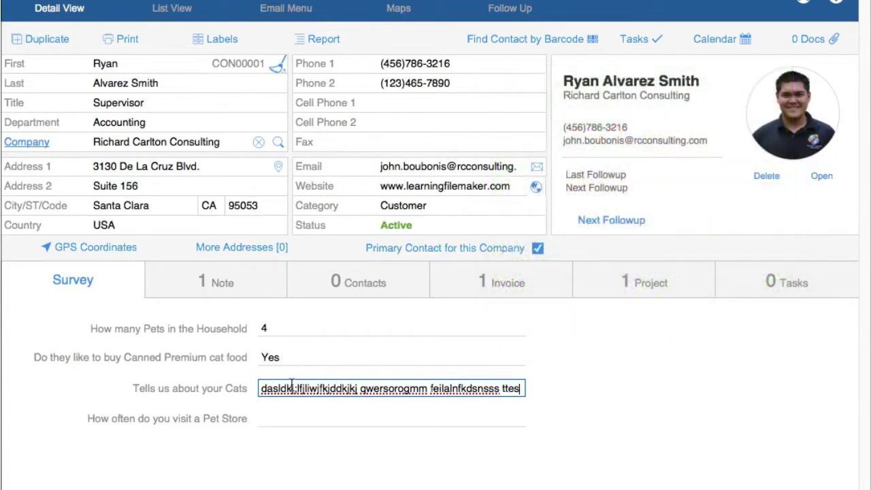
type("llll")
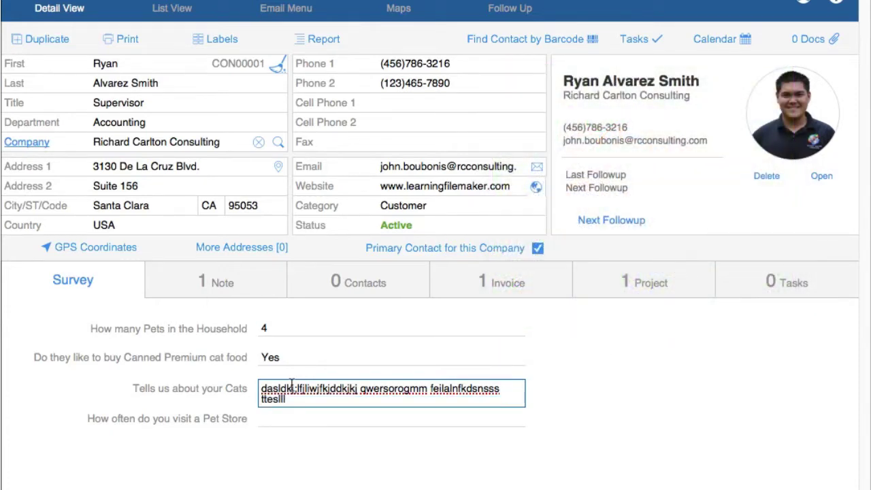
type("fff eit")
left_click(553, 402)
Return to layout editing and shift the labels and fields of Survey_Question4, Survey_Question3 and Survey_Question2 slightly down for looser row spacing
key("super+l")
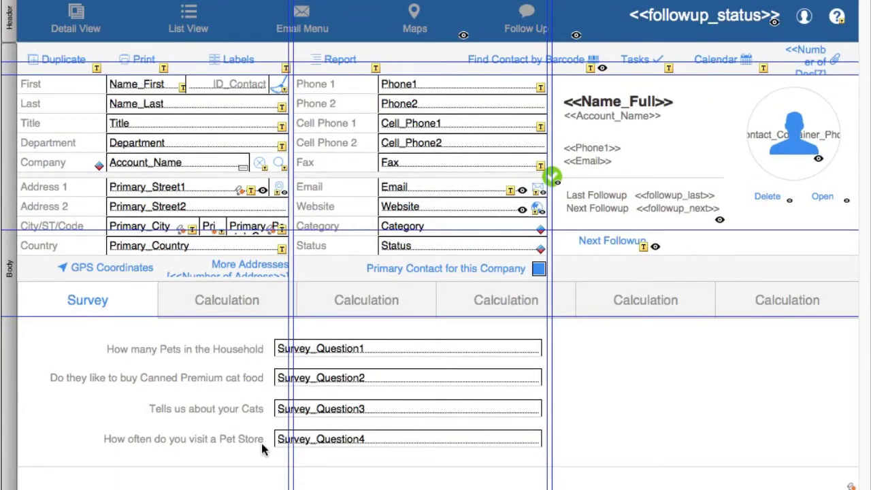
left_click(224, 439)
left_click(302, 442, "shift")
left_click_drag(327, 445, 326, 452)
left_click(343, 411)
left_click(253, 408, "shift")
left_click_drag(246, 413, 247, 416)
left_click(246, 378)
left_click(330, 379, "shift")
left_click_drag(348, 383, 348, 386)
Set the control style of the Survey_Question1 field to Pop-up menu
left_click(466, 348)
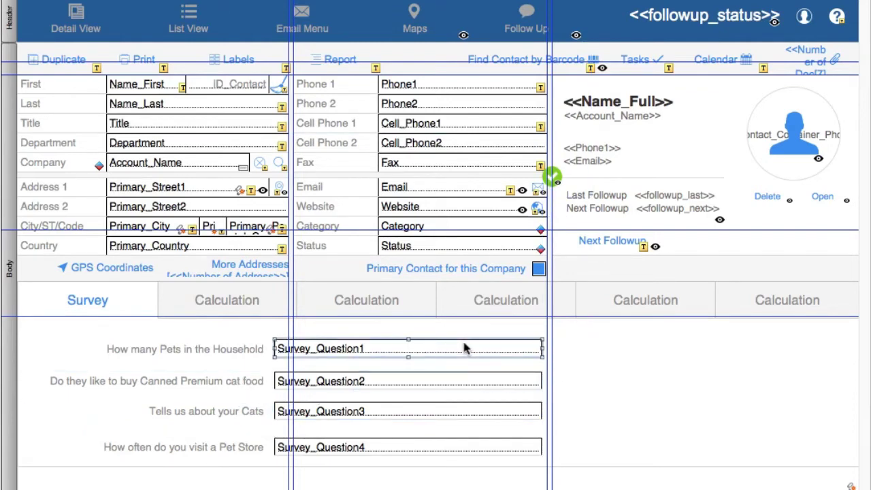
left_click(183, 348, "shift")
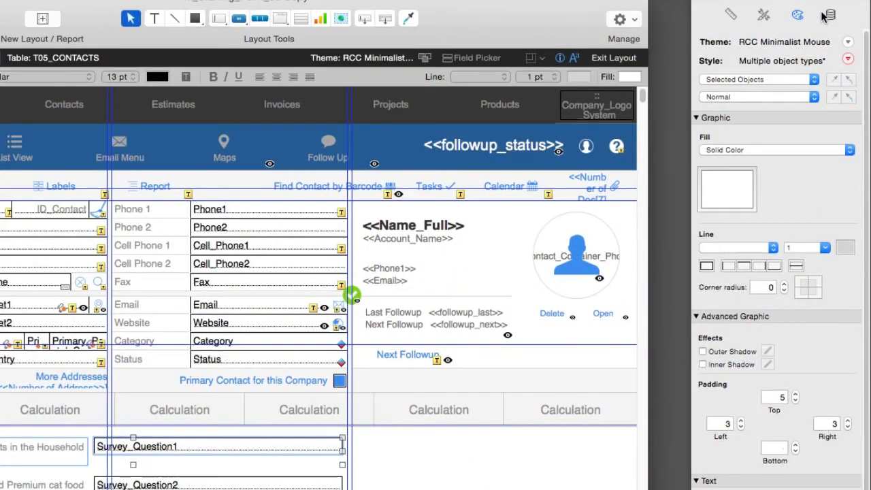
left_click(827, 15)
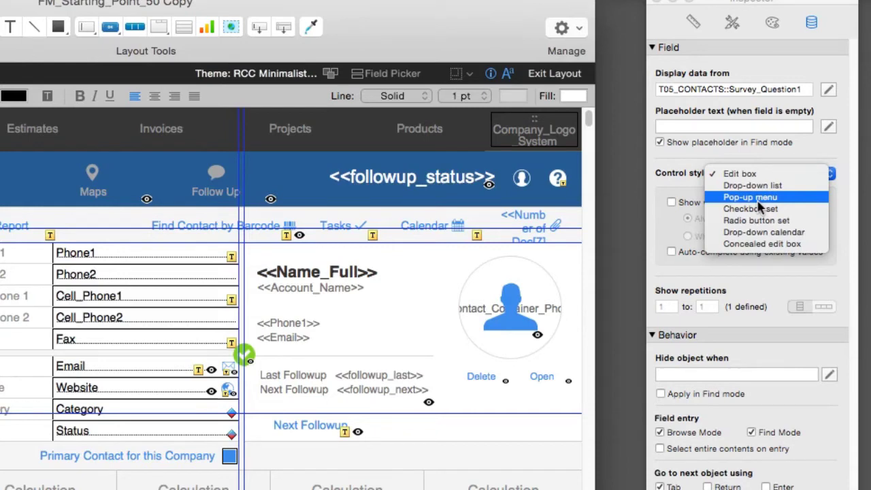
left_click(758, 200)
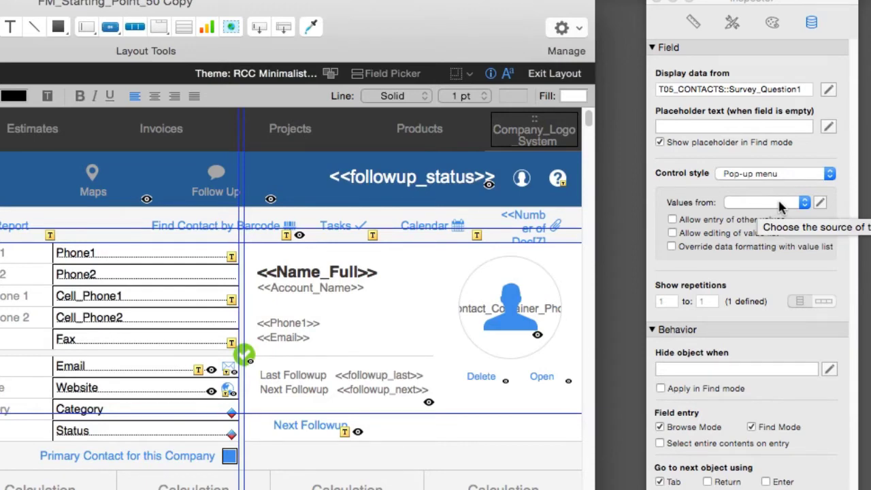
Create a value list named "Survey Question 1 - Pets" as the source of values for the Survey_Question1 field
left_click(780, 203)
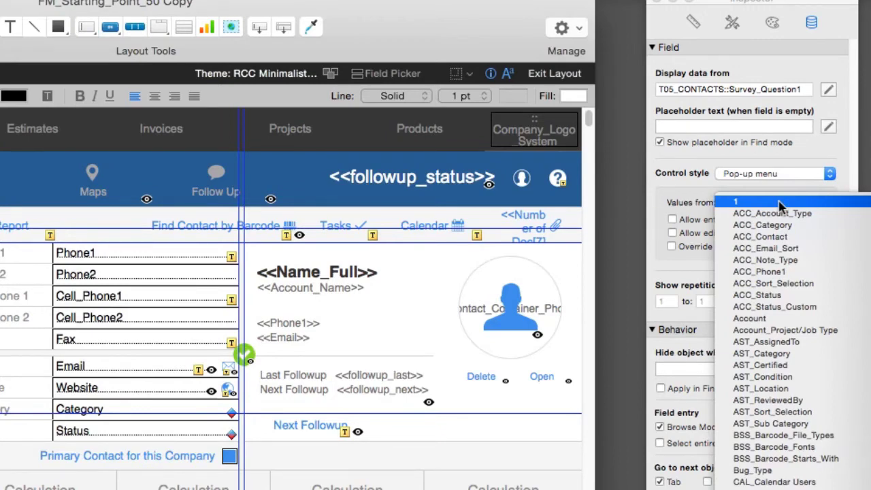
left_click(711, 208)
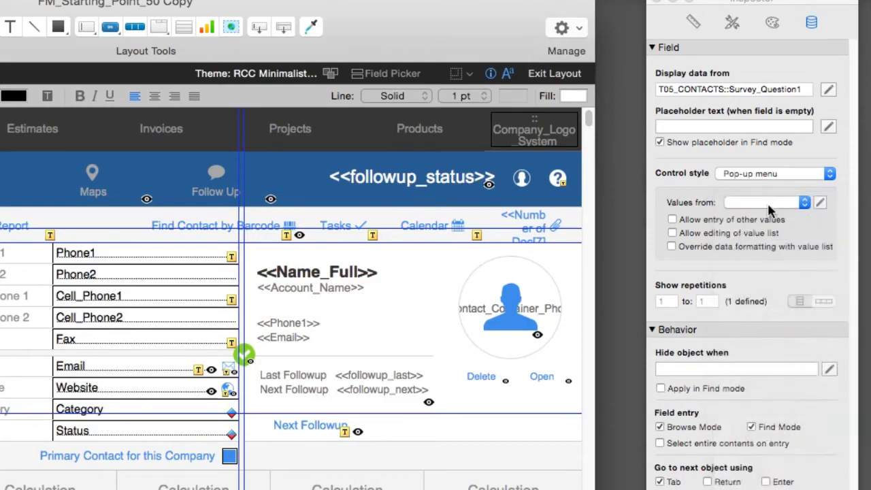
left_click(819, 203)
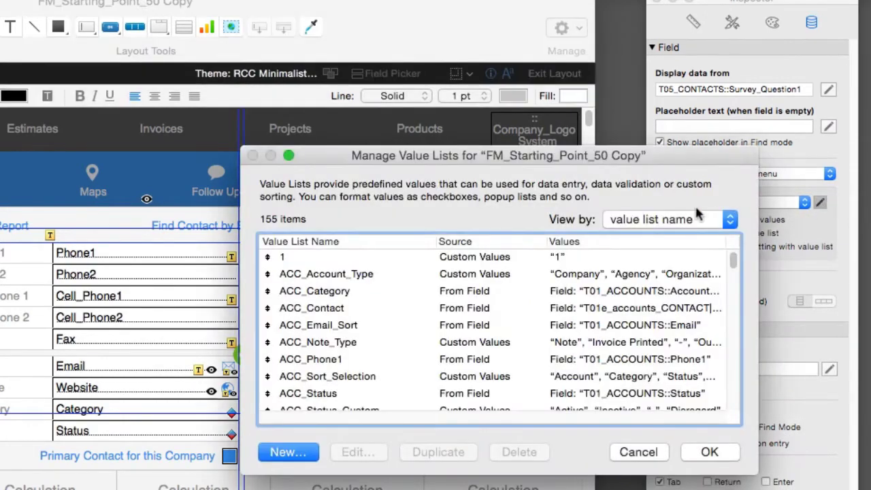
left_click_drag(484, 179, 420, 190)
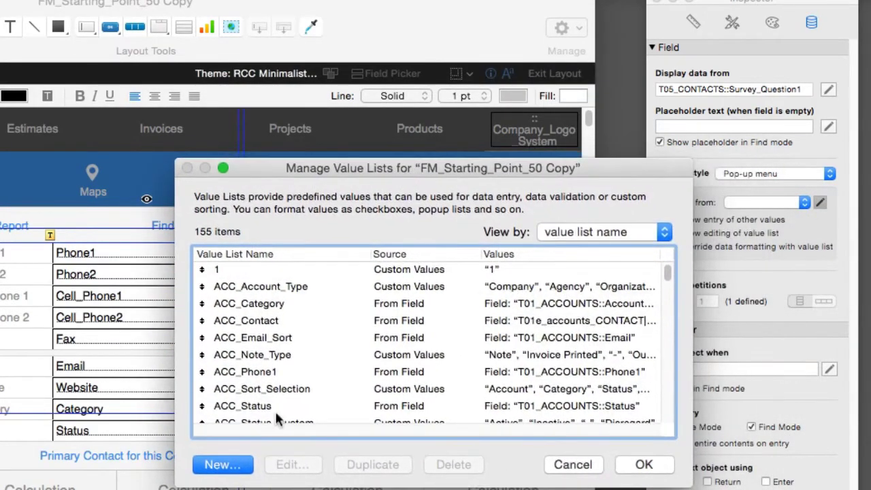
left_click(244, 465)
left_click(366, 405)
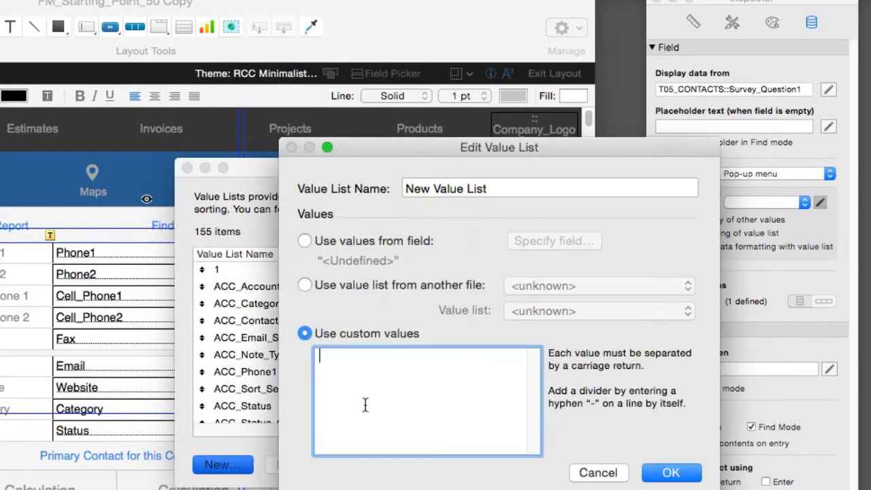
key("Tab")
type("Sur")
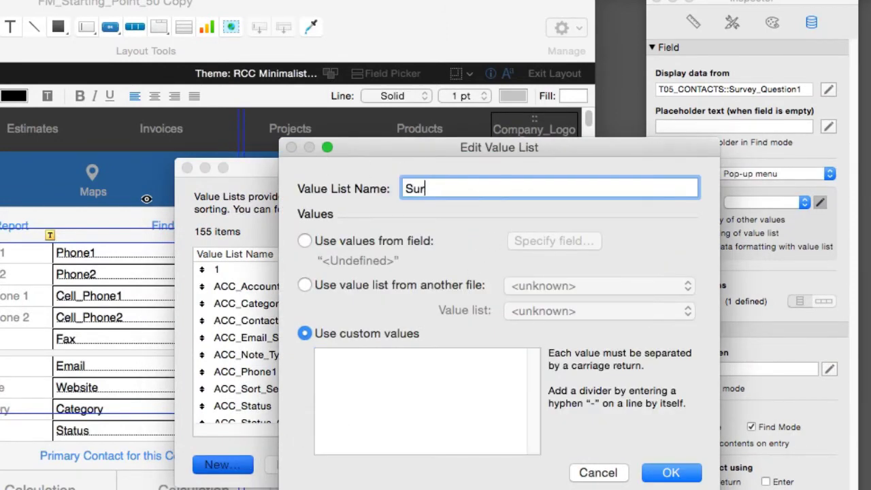
type("vey Question")
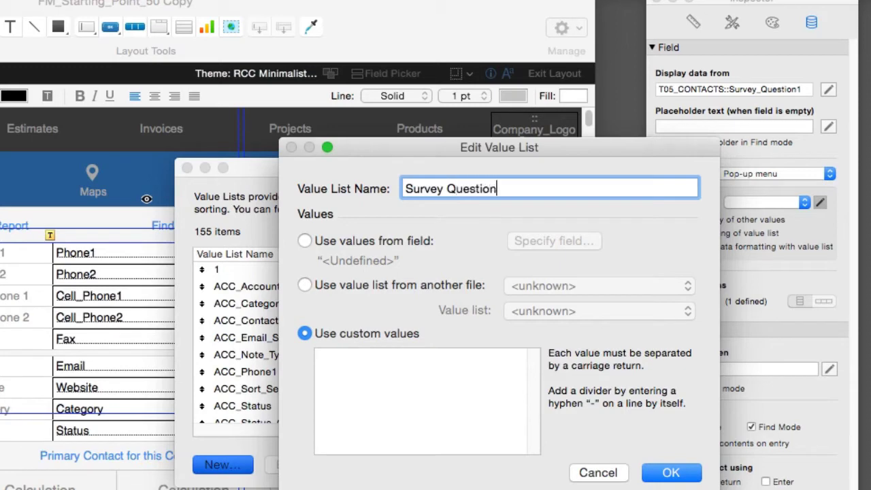
type(" 1 - Pets")
Enter the custom values 1 through 10 in the value list, one per line, and save it for the field
key("Tab")
type("1")
key("Return")
type("2")
key("Return")
type("3")
key("Return")
type("4")
key("Return")
type("5")
key("Return")
type("6")
key("Return")
type("7")
key("Return")
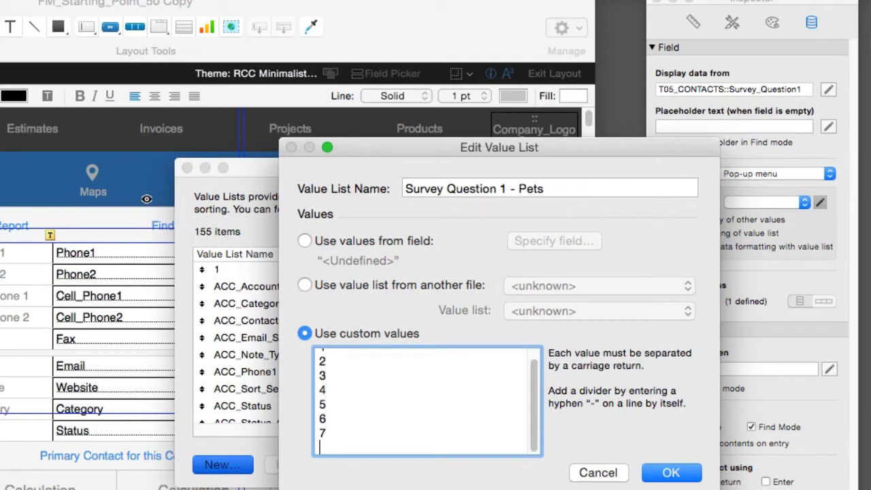
type("8")
key("Return")
type("9")
key("Return")
type("10")
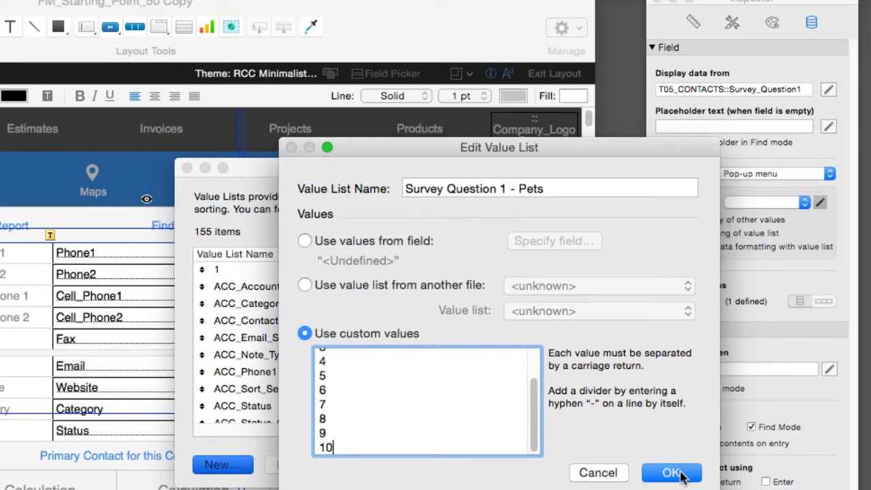
left_click(679, 475)
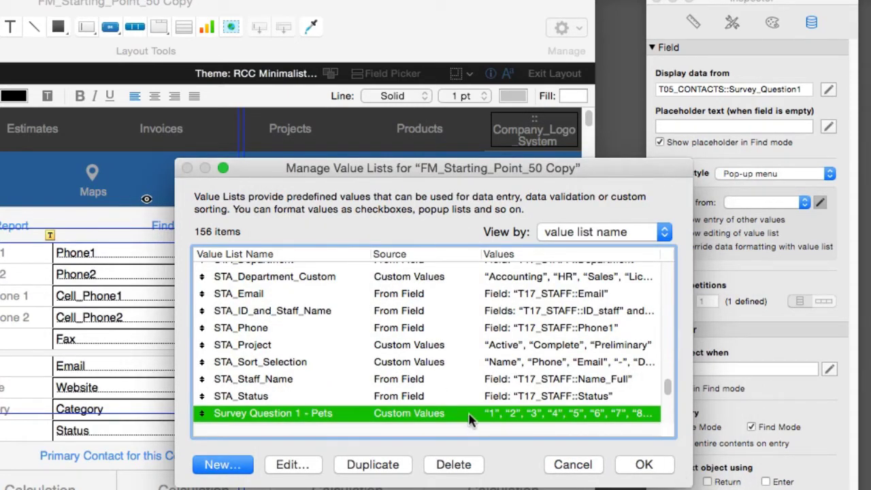
left_click(639, 465)
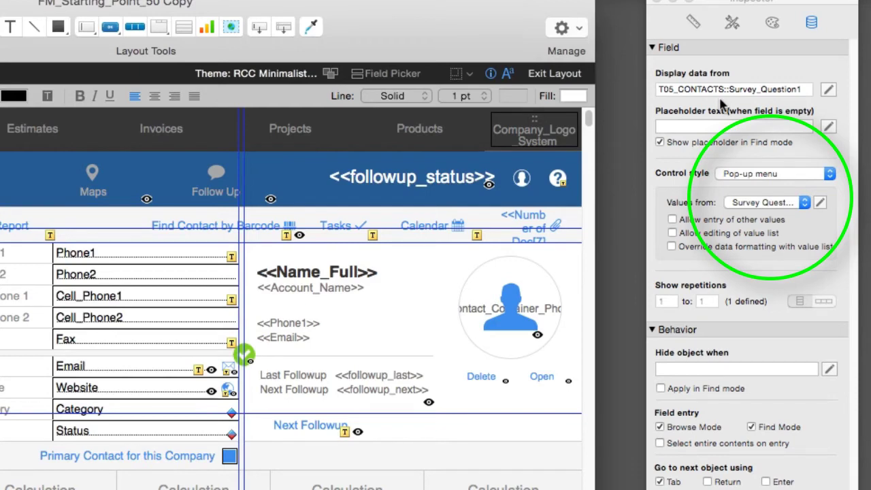
Leave layout editing and try choosing a number from the pop-up menu for pets in the household
left_click(751, 198)
left_click(692, 201)
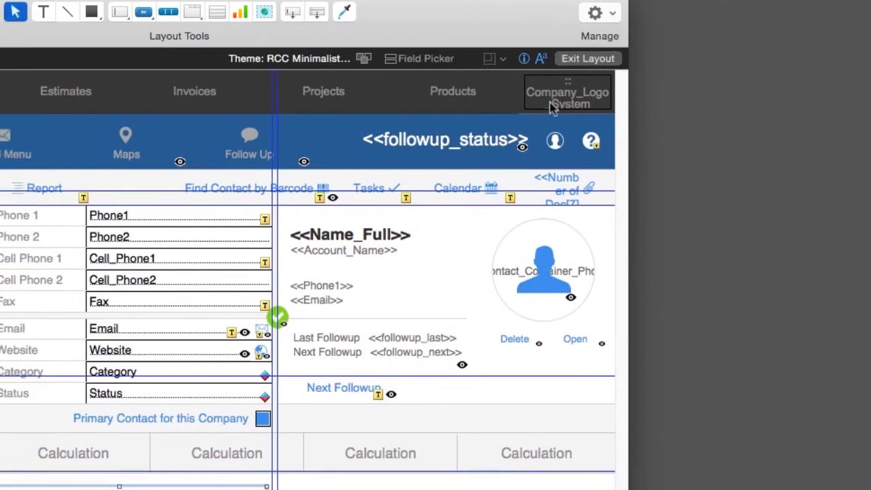
left_click(553, 75)
left_click(417, 368)
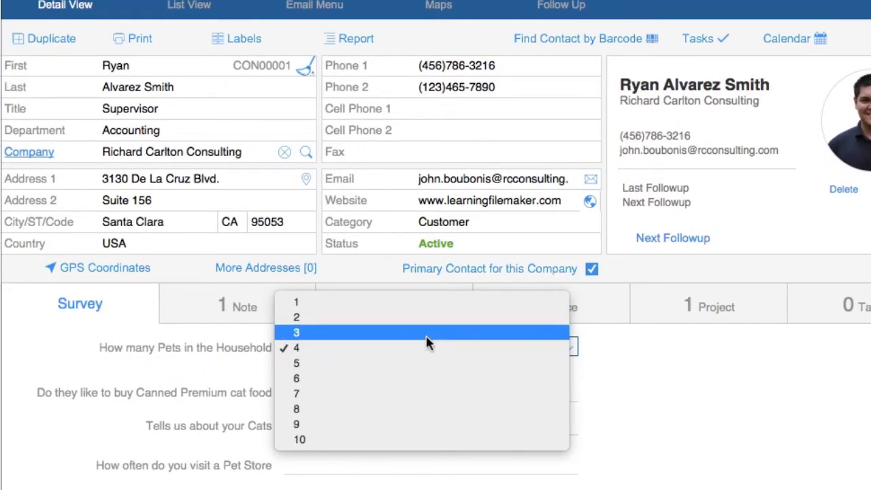
left_click(433, 319)
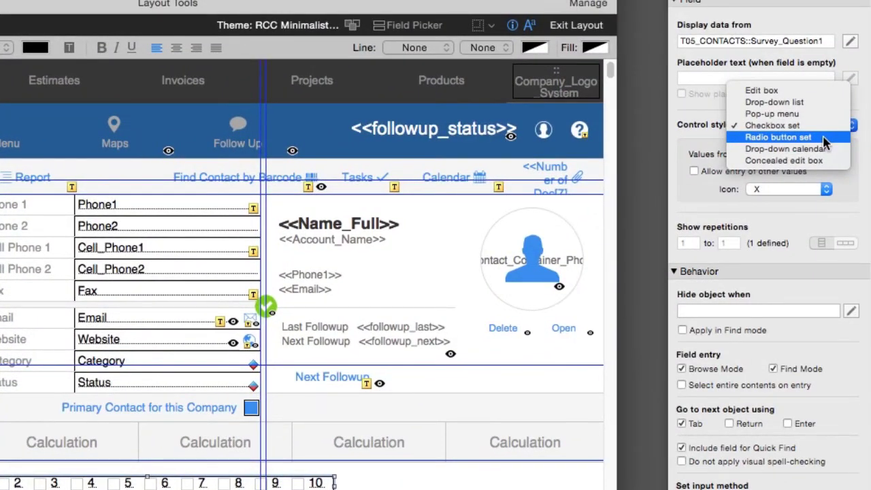
Set the control style of the Survey_Question1 field to Radio button set and deselect the field
left_click(778, 137)
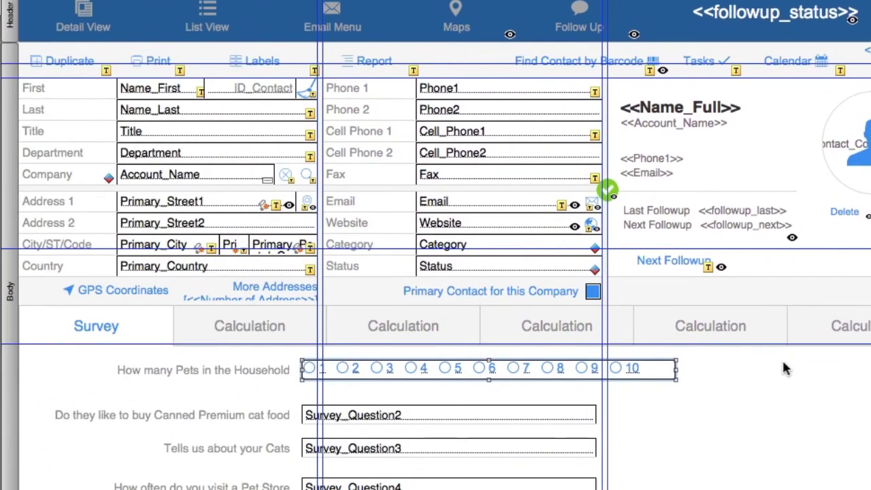
left_click(747, 407)
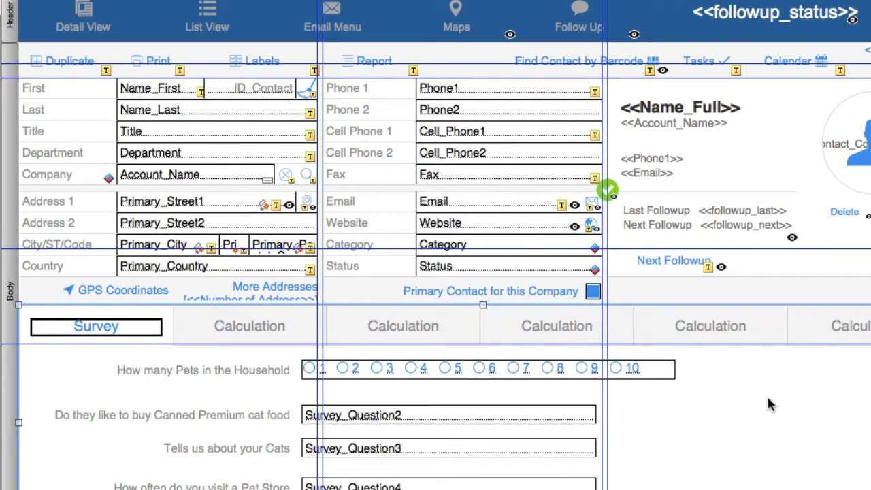
scroll(767, 403, "down", 1)
Leave layout editing and try several radio buttons for pets in the household, ending on 2
key("super+b")
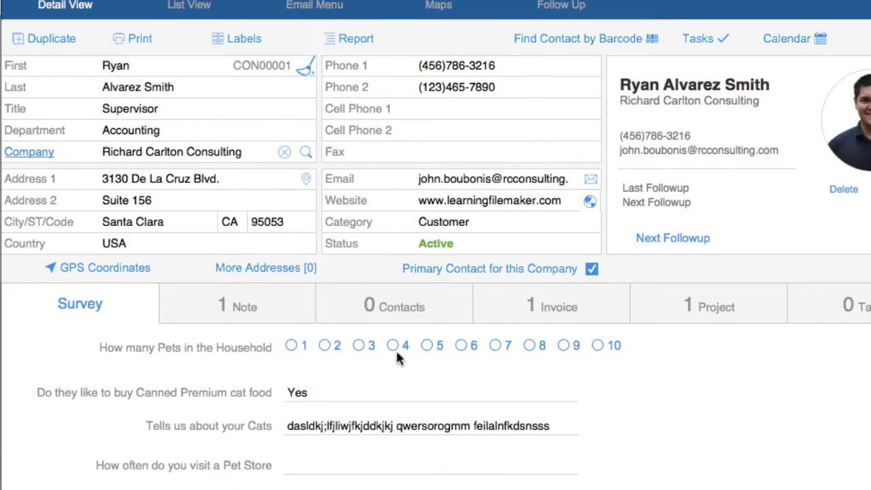
left_click(393, 347)
left_click(424, 345)
left_click(463, 345)
left_click(497, 346)
left_click(529, 345)
left_click(563, 345)
left_click(324, 345)
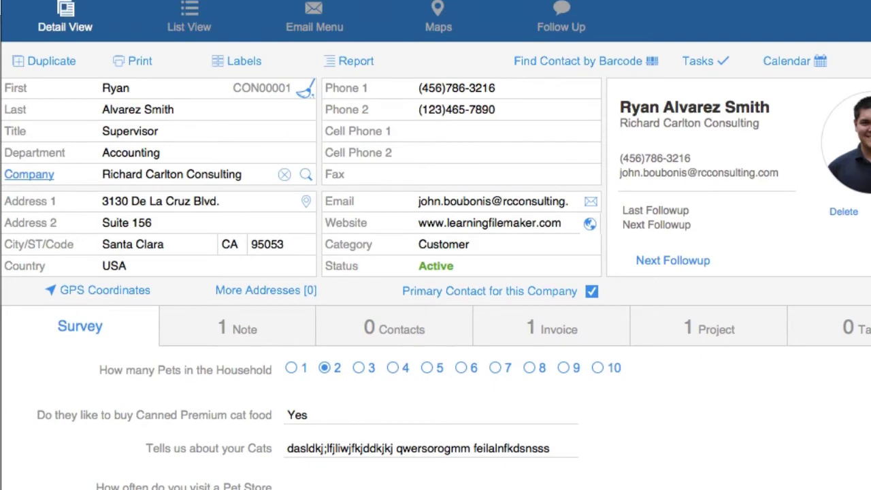
Return to layout editing and set the control style of the Survey_Question1 field back to Pop-up menu
key("super+l")
left_click(634, 379)
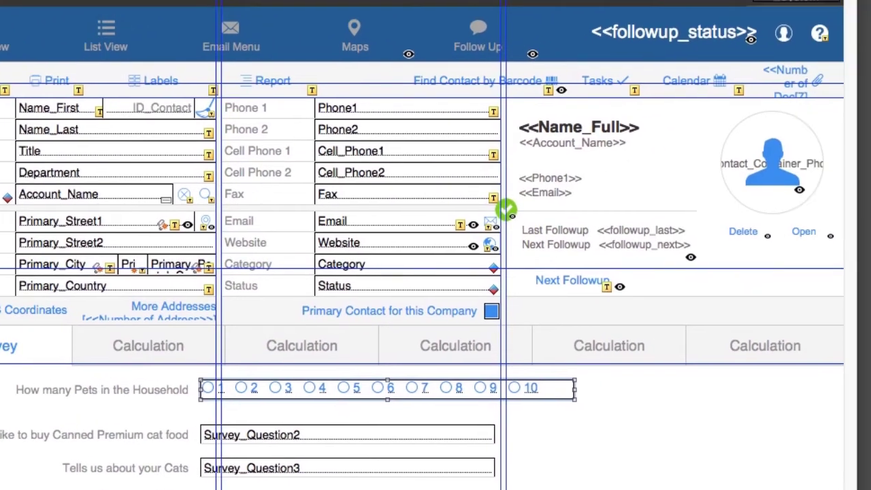
left_click(870, 8)
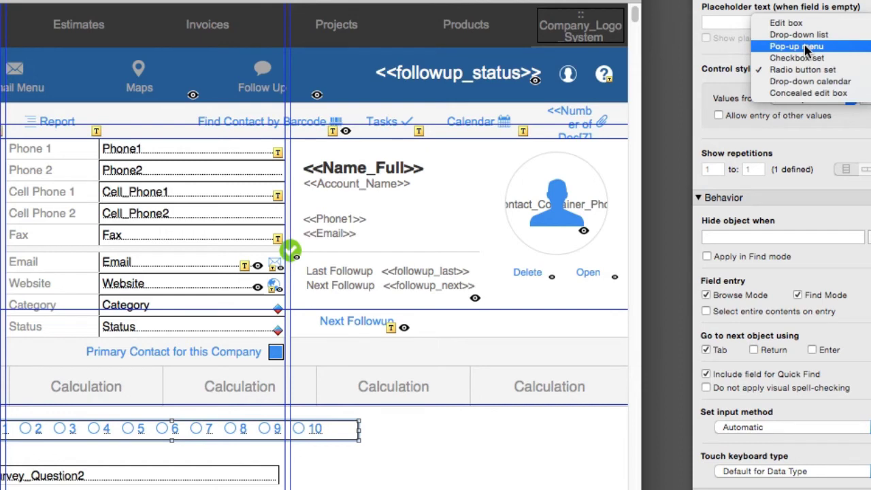
left_click(805, 46)
Narrow the Survey_Question1 field to a short pop-up box and increase its text size by one step
left_click_drag(359, 430, 87, 437)
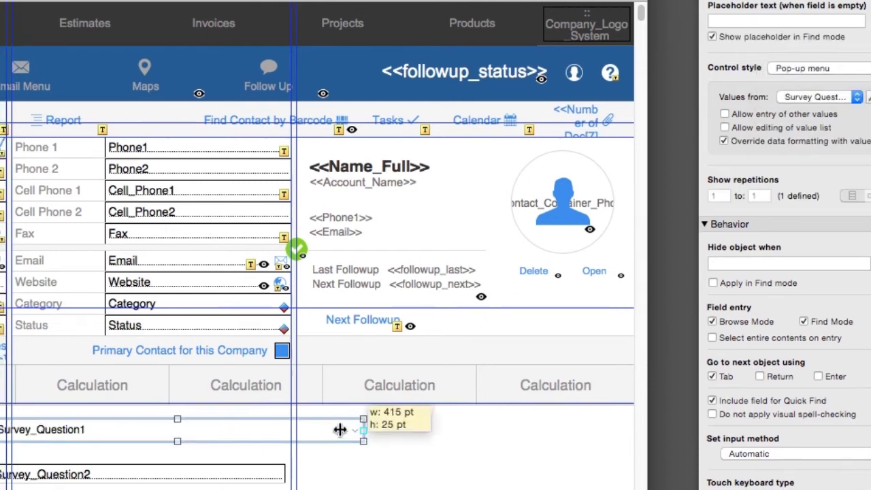
left_click_drag(379, 365, 396, 365)
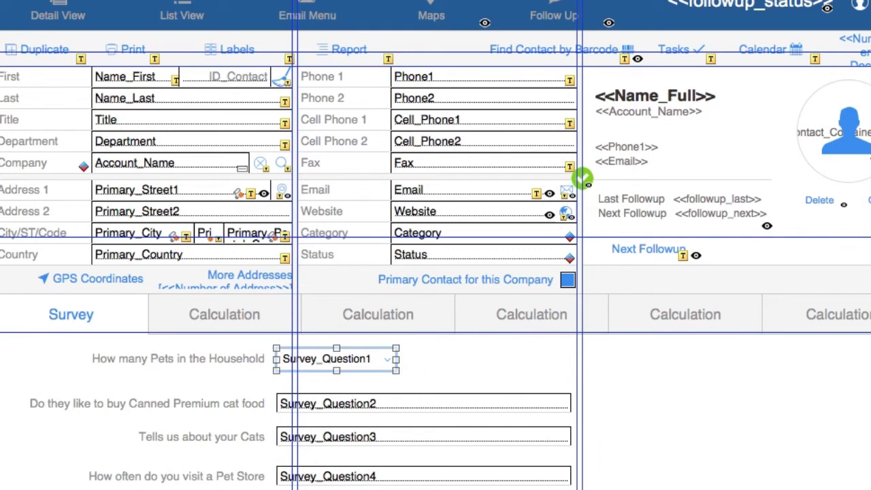
key("super+shift+period")
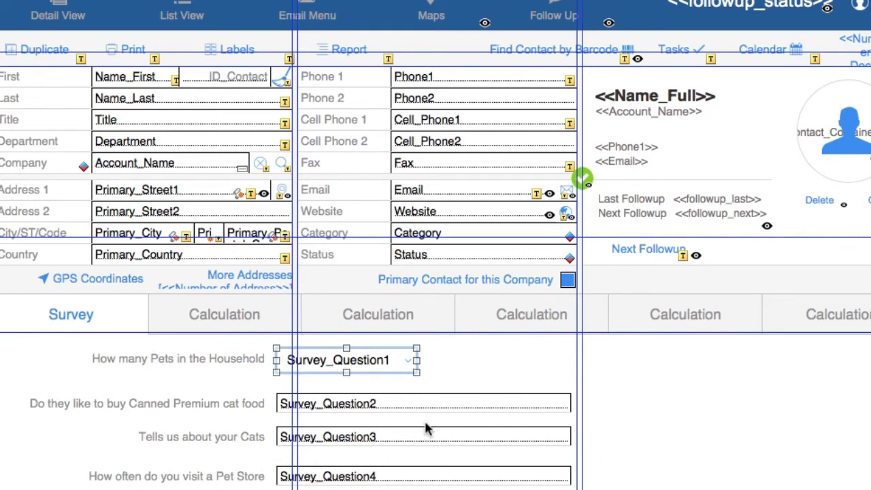
Set Survey_Question2 to a Radio button set using the Yes/No value list and narrow it to the width of the pets pop-up
left_click(407, 404)
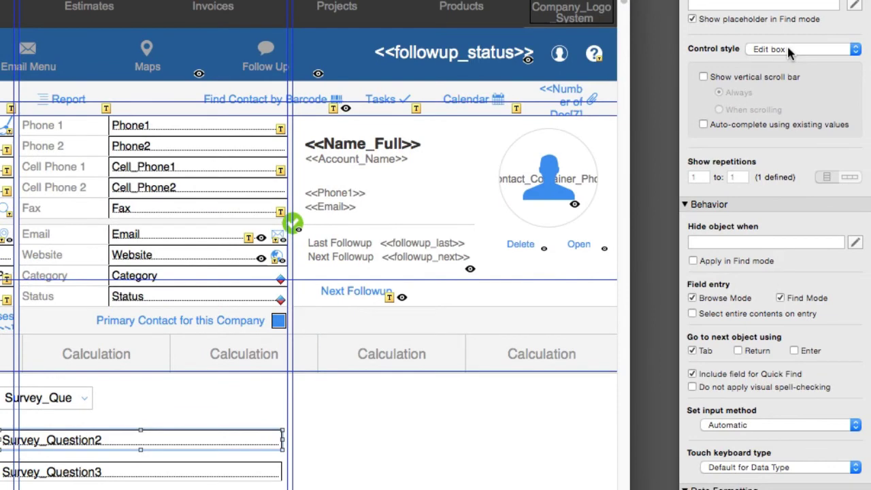
left_click(789, 50)
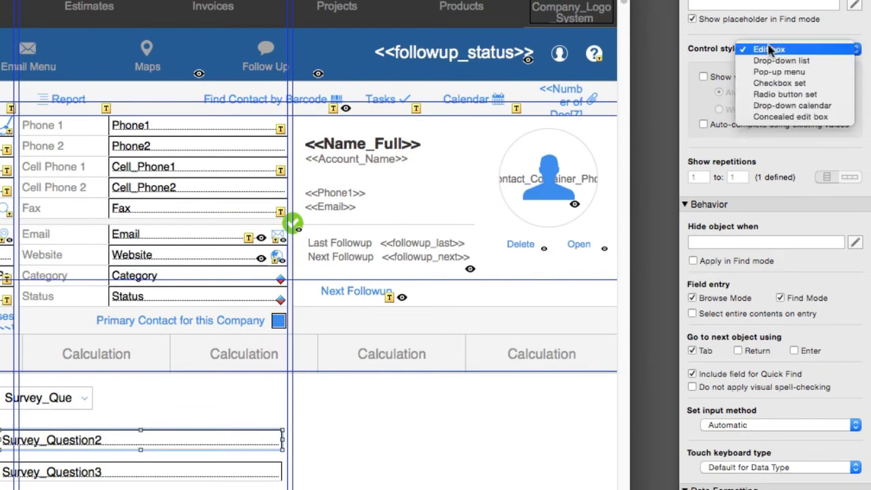
left_click(778, 94)
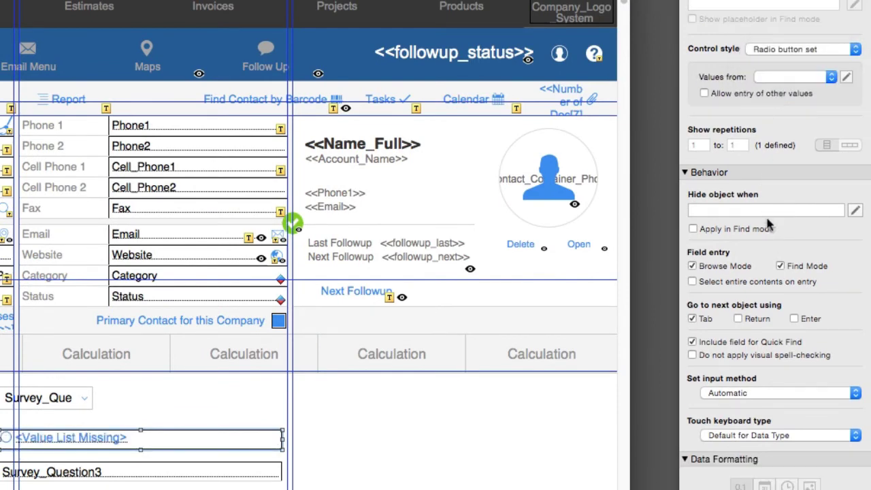
left_click(819, 77)
scroll(819, 170, "down", 10)
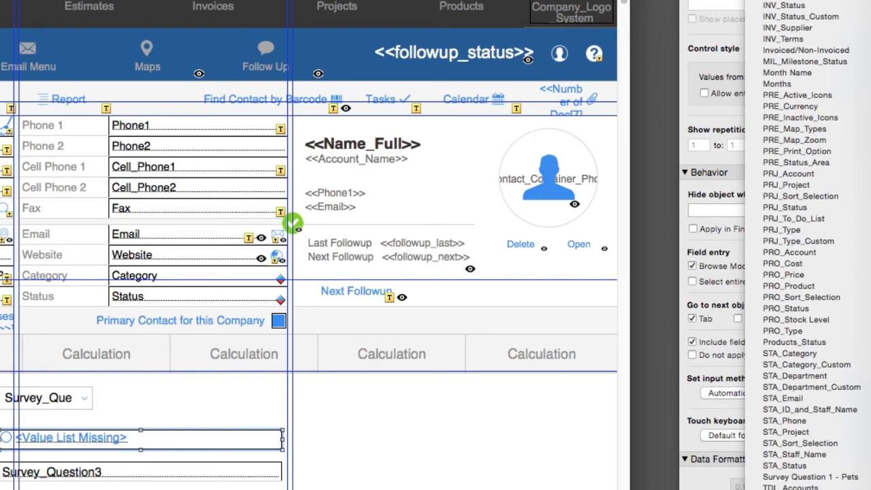
key("y")
key("Return")
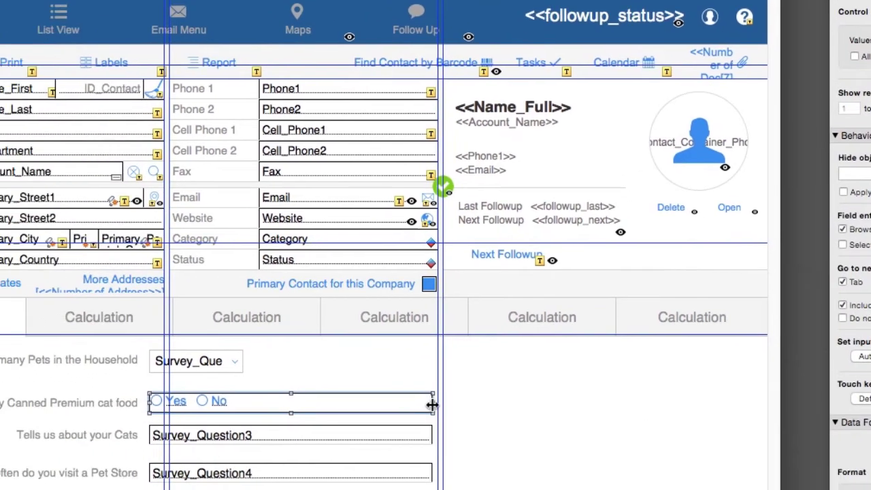
left_click_drag(432, 405, 240, 407)
left_click_drag(356, 378, 359, 379)
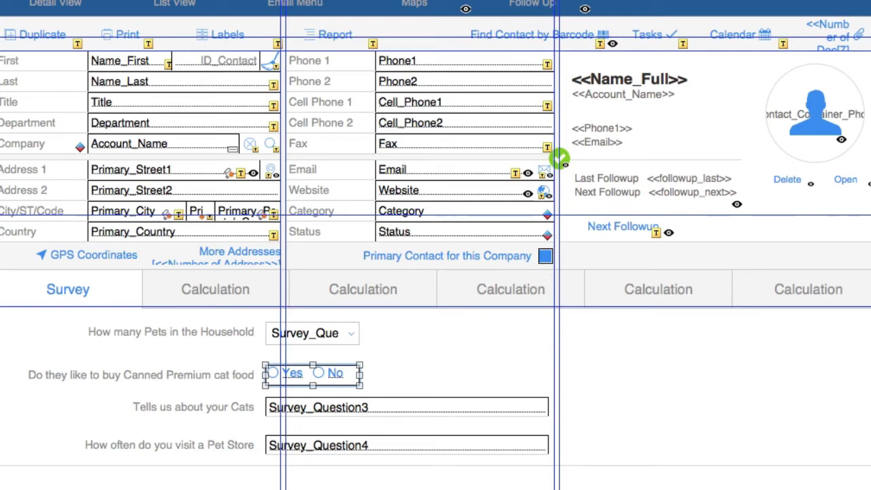
Enlarge the Survey_Question3 field to two lines tall and much wider, and give it a vertical scroll bar
left_click(431, 403)
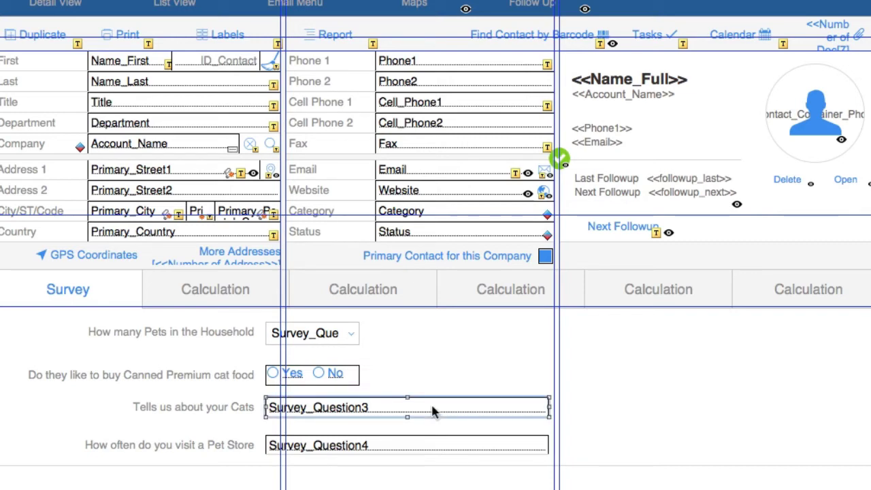
left_click_drag(406, 415, 404, 430)
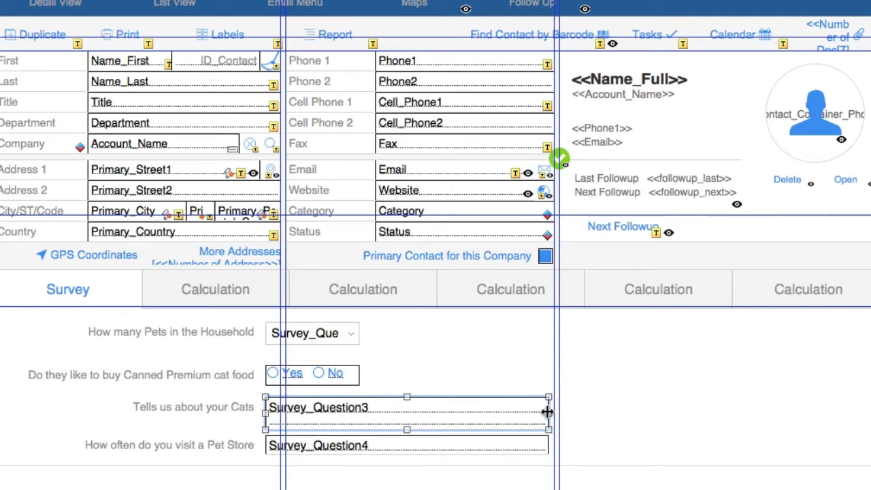
left_click_drag(547, 411, 740, 412)
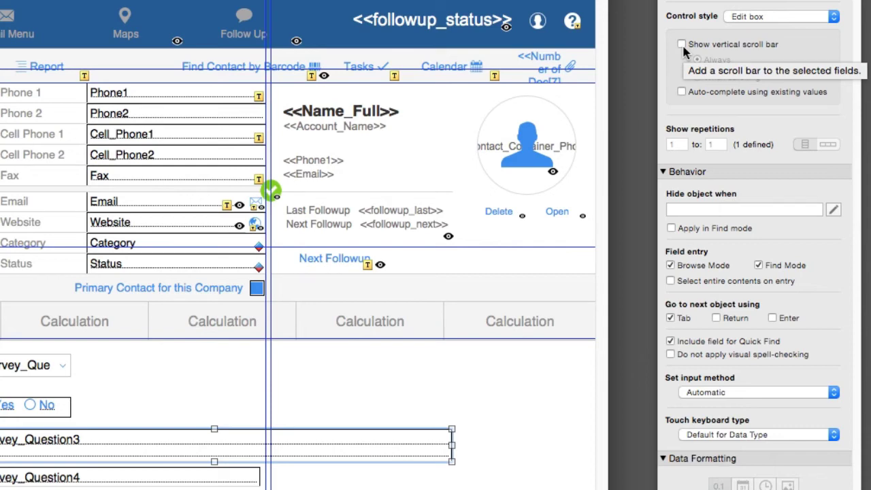
left_click(682, 44)
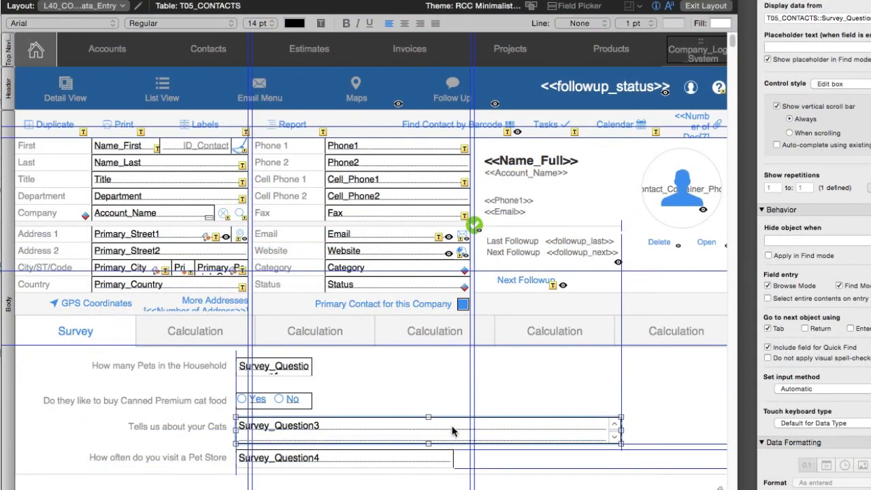
Set the control style of the Survey_Question4 field to Pop-up menu
left_click(453, 430)
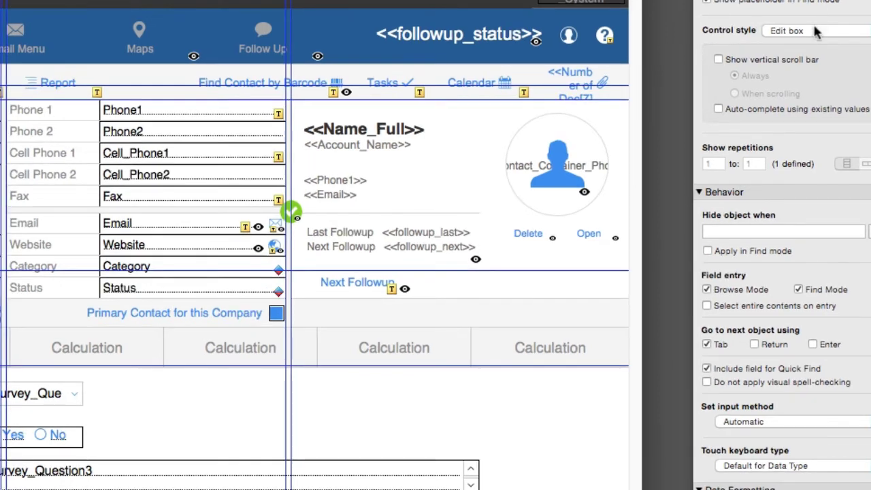
left_click(765, 37)
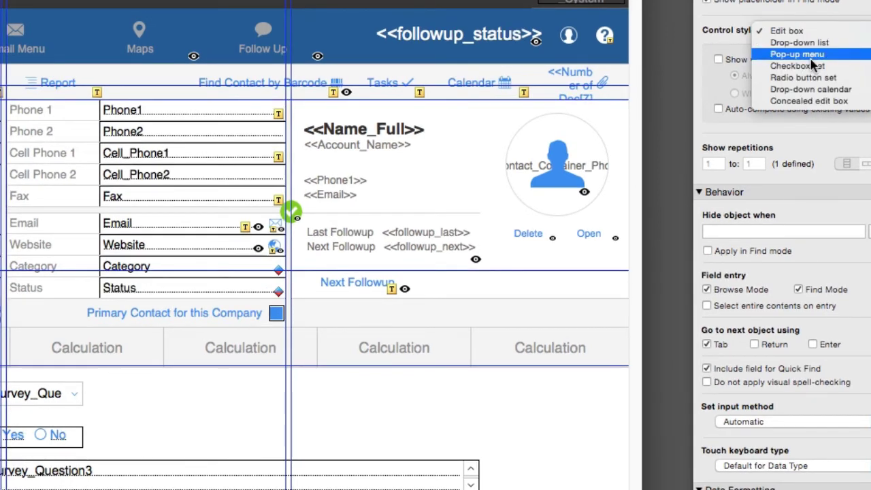
left_click(811, 57)
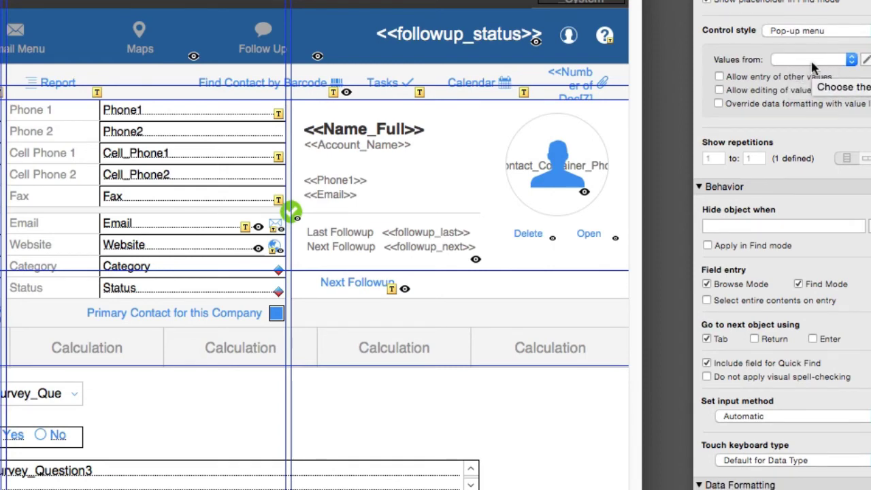
Create a new value list named Survey Question 4 for the pet store visit field
left_click(866, 61)
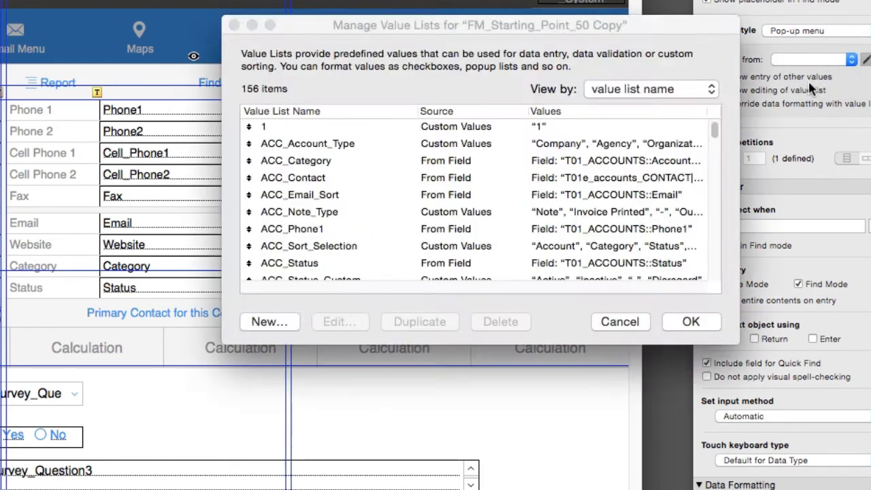
left_click(268, 321)
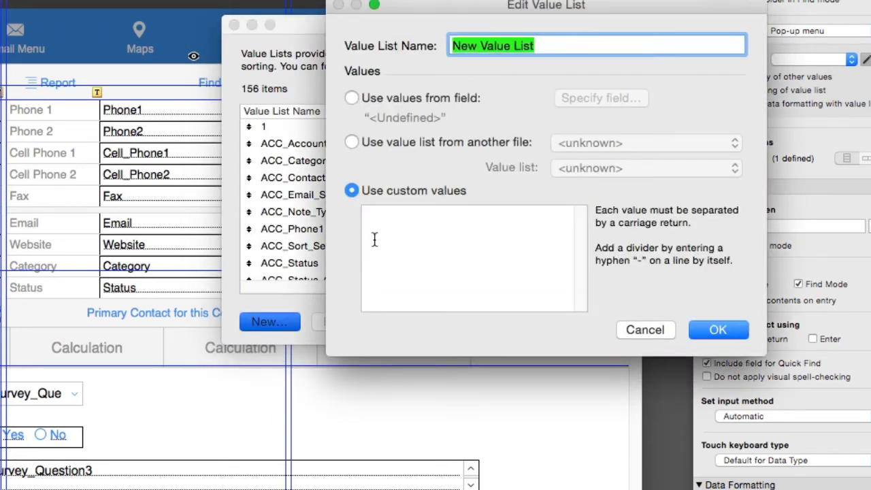
left_click_drag(566, 44, 379, 46)
type("Survey Question 5")
key("BackSpace")
type("4")
Enter Every Day, Every other Day and Twice a Week as the first custom values of the list
left_click(403, 229)
type("Every Day")
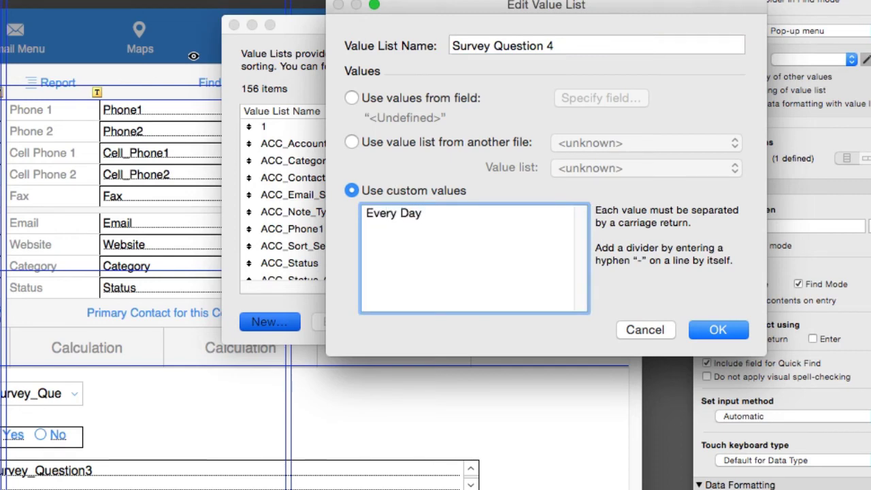
key("Return")
type("Every othe")
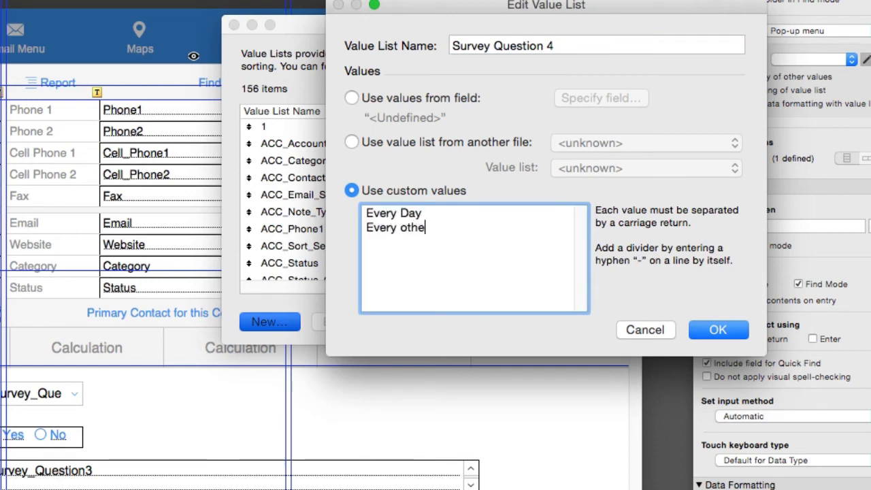
type("r d")
key("BackSpace")
type("Day")
key("Return")
type("Twice a Wee")
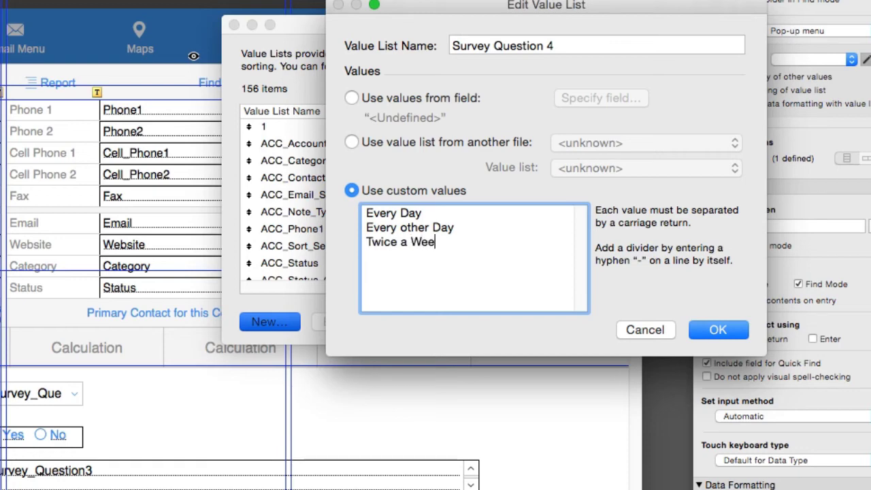
type("k")
Add Once a Week, Once a Month and Once a Year to the custom values and save the value list
key("Return")
type("Once a Week")
key("Return")
type("Once a M")
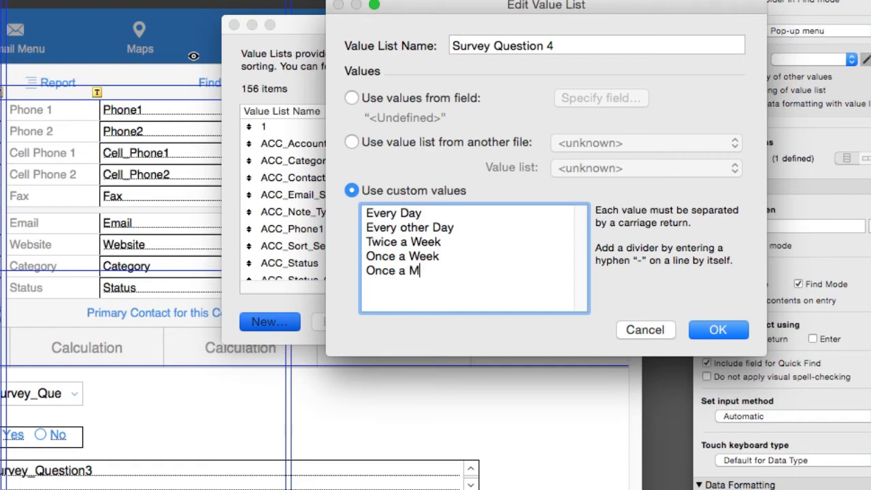
type("onth Once a ")
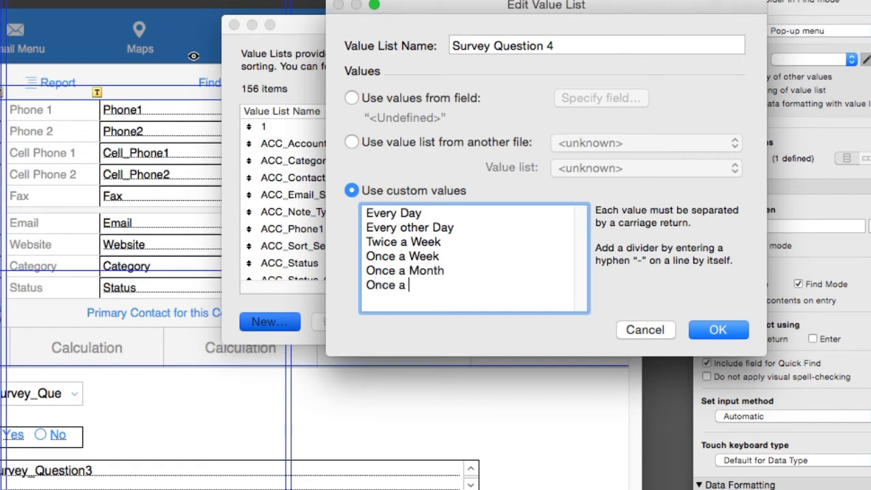
type("Year")
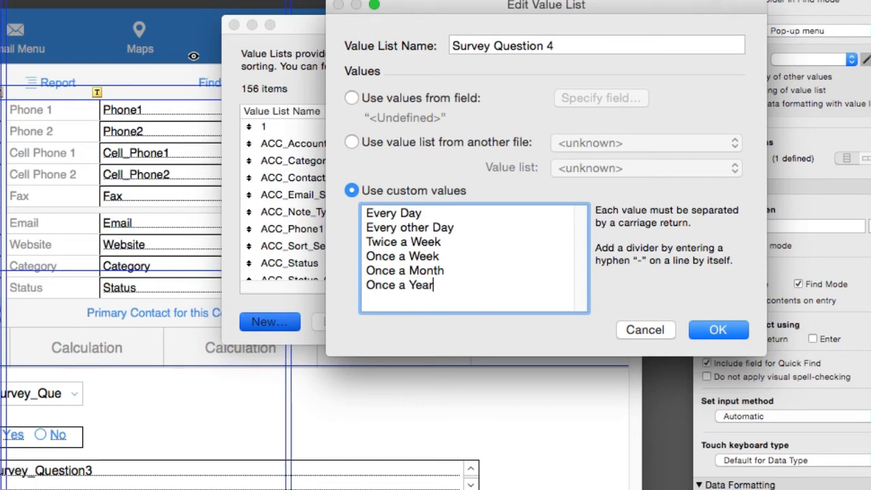
left_click(710, 329)
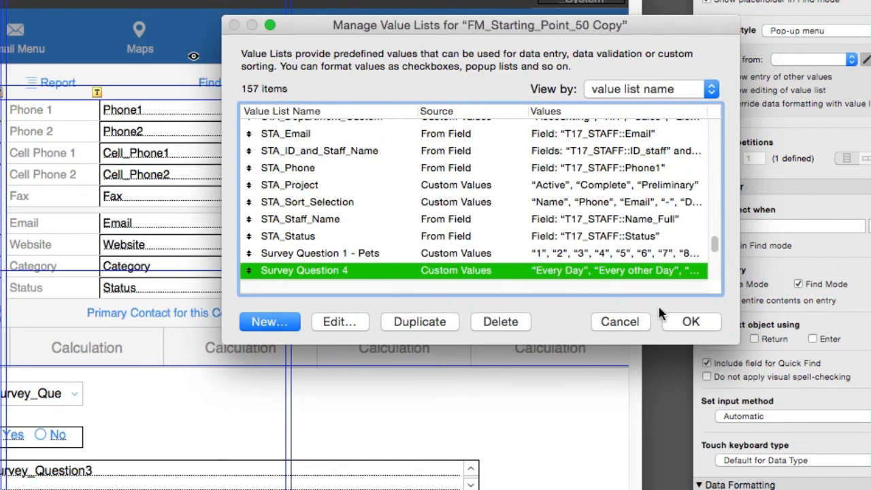
left_click(678, 323)
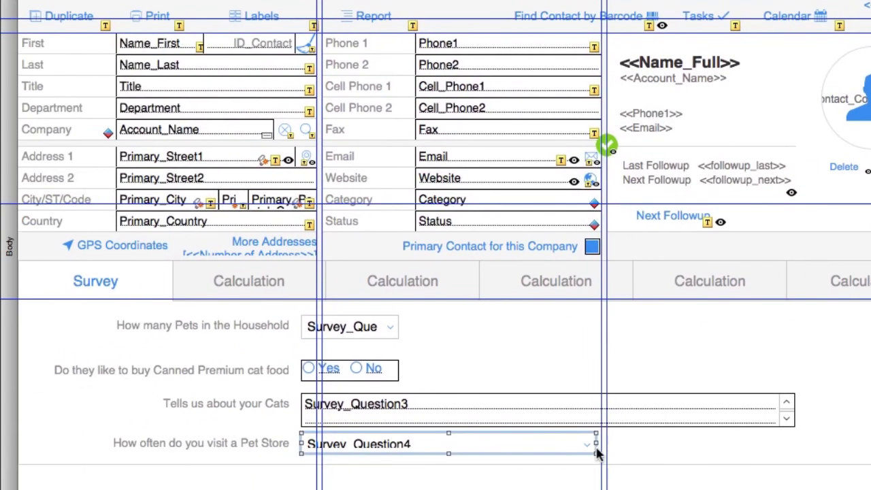
Narrow the Survey_Question4 pop-up to about three quarters of its width and open its choices in Browse mode
left_click_drag(596, 444, 517, 444)
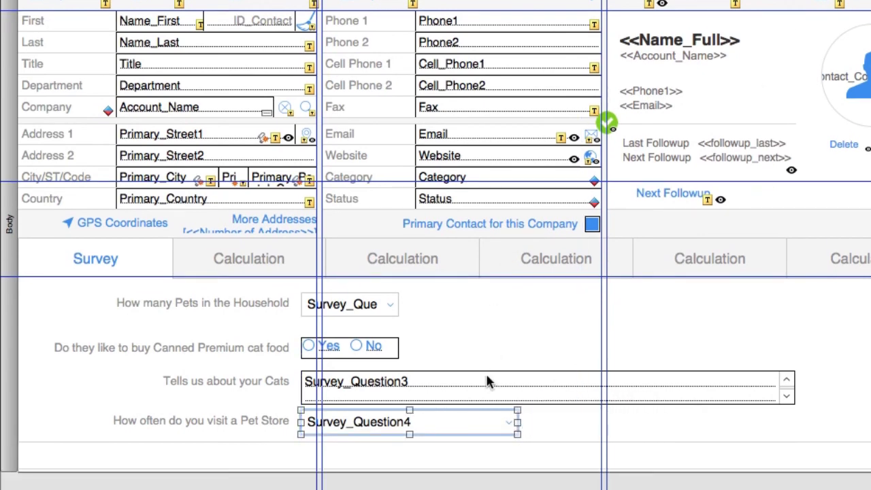
key("super+b")
left_click(504, 447)
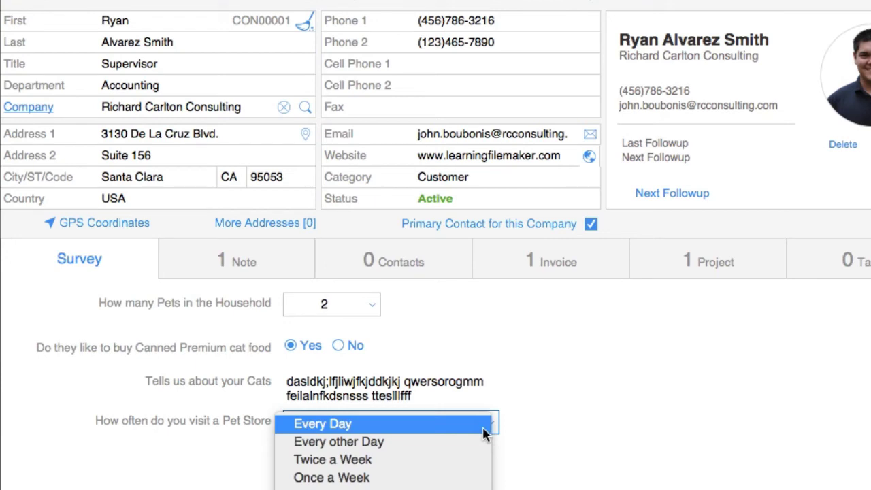
Answer the first two survey questions with 5 pets in the household and Yes for canned premium cat food
left_click(361, 304)
left_click(370, 305)
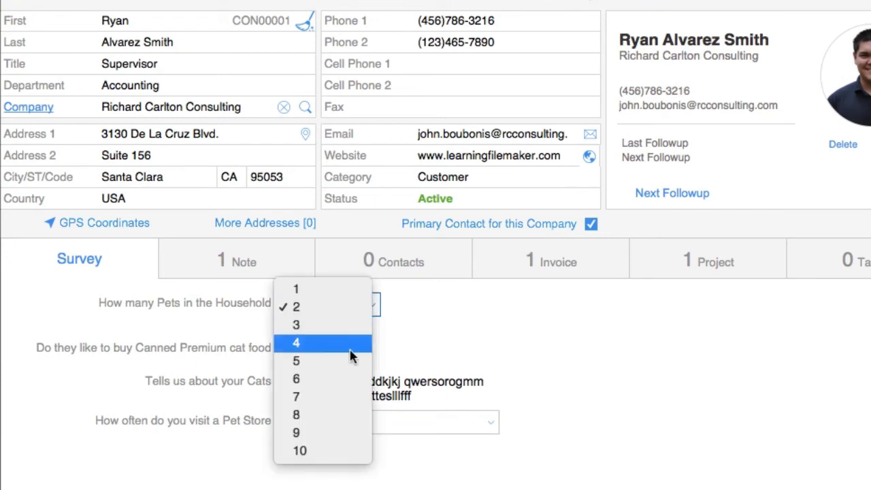
left_click(336, 361)
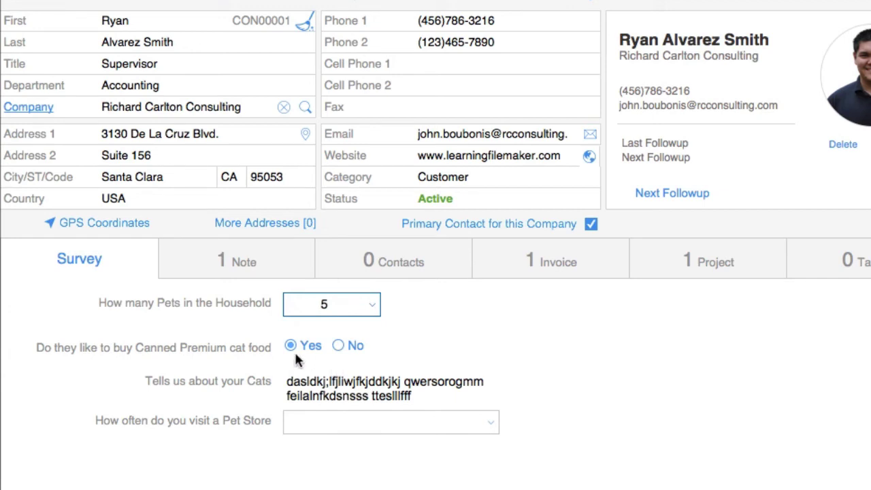
left_click(292, 345)
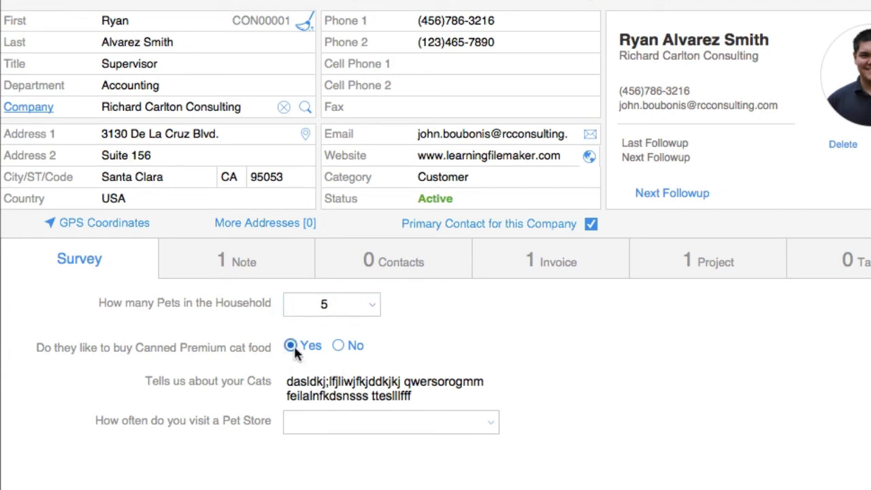
Replace the cats description with "I have a very fluffy happy kitty." and choose how often they visit a pet store
left_click(335, 385)
key("super+a")
type("I have a very fluffy happy kitty.")
left_click(263, 408)
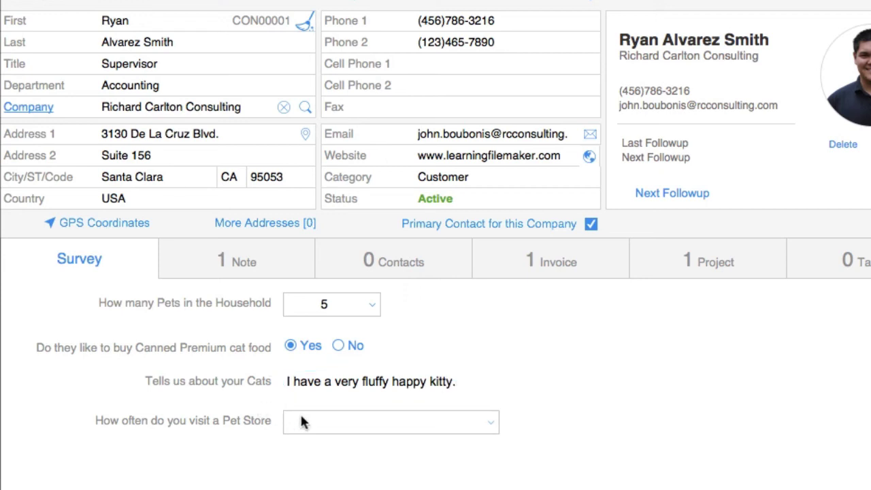
left_click(303, 421)
left_click(323, 463)
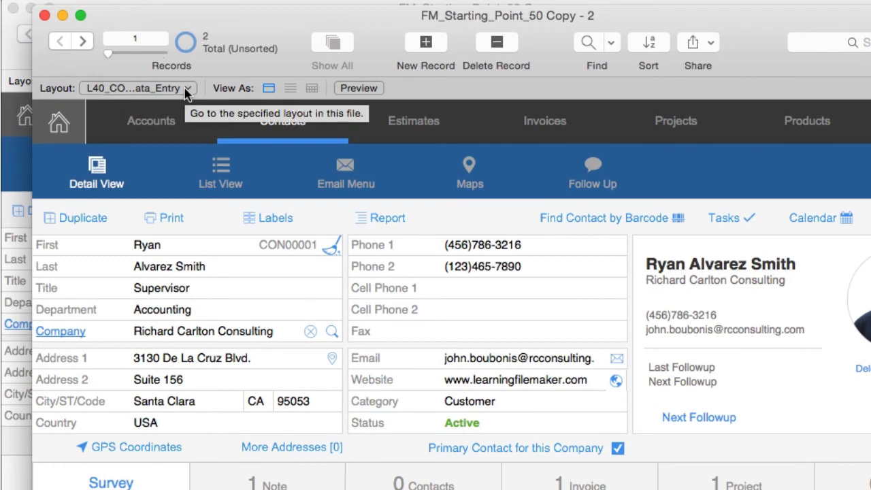
Switch to the touch layout L330_CONTACTS_Data_Entry and show the contact's Estimate tab
left_click(185, 89)
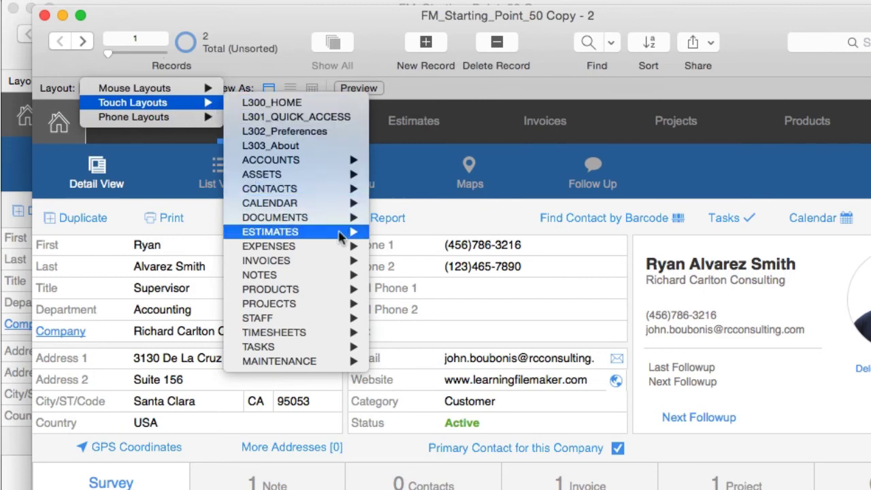
mouse_move(334, 192)
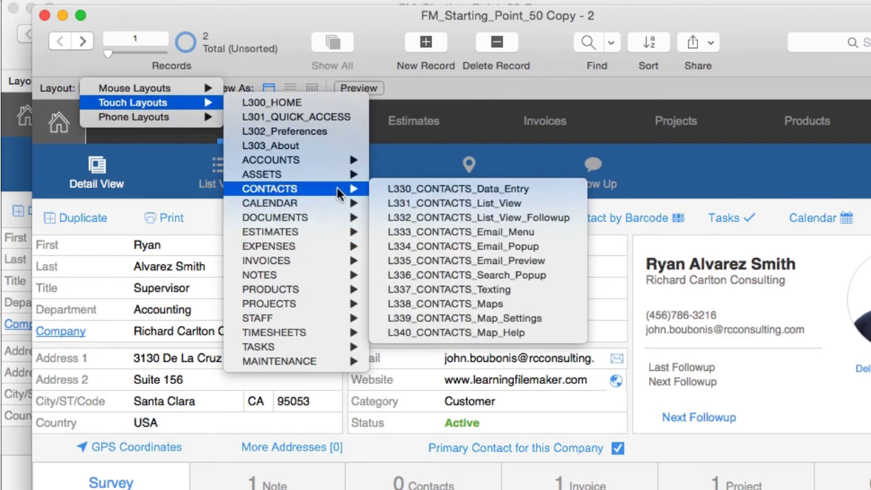
left_click(383, 189)
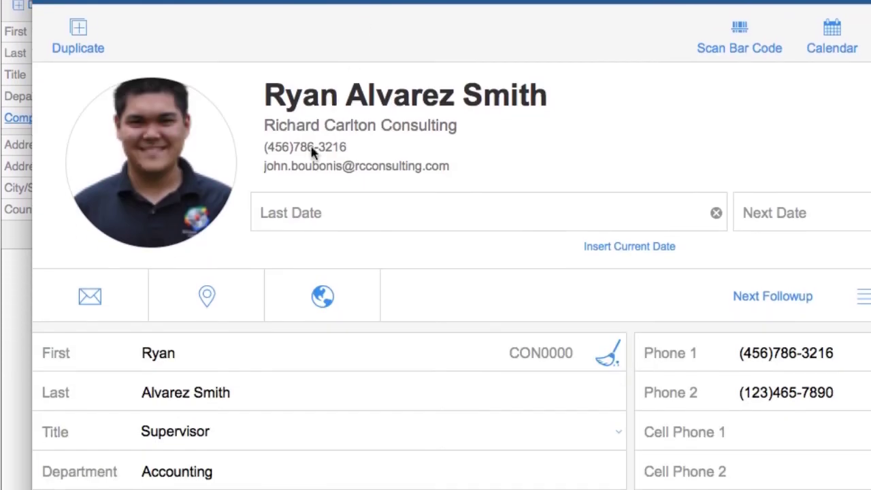
scroll(392, 220, "down", 10)
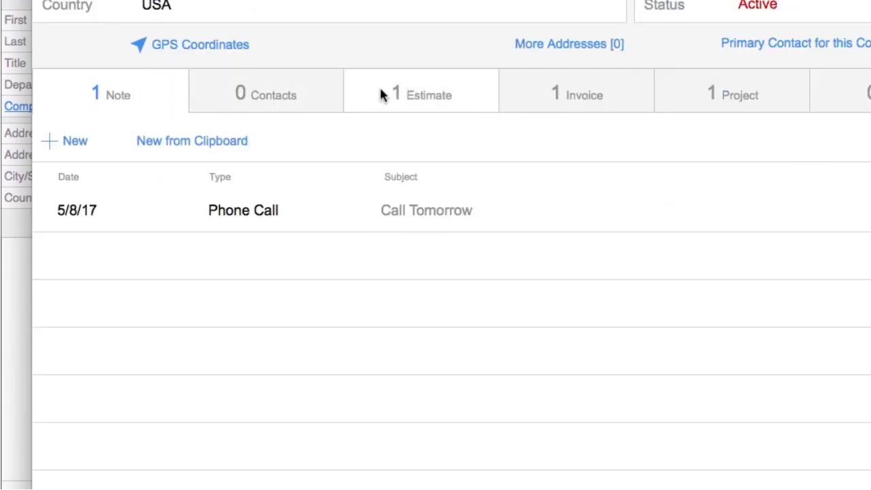
left_click(398, 111)
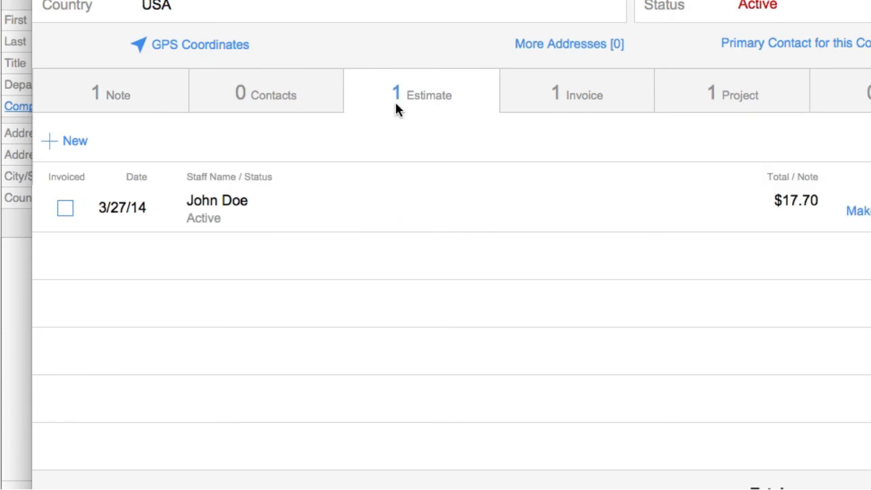